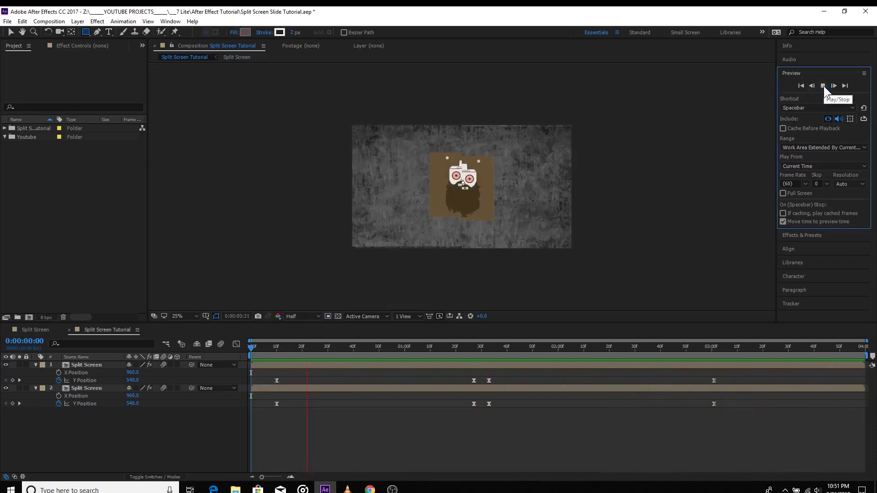
Stop the preview and create a 1920 x 1080, 60 fps composition named Video with a duration of 0:00:03:00
click(824, 86)
click(43, 182)
right_click(32, 182)
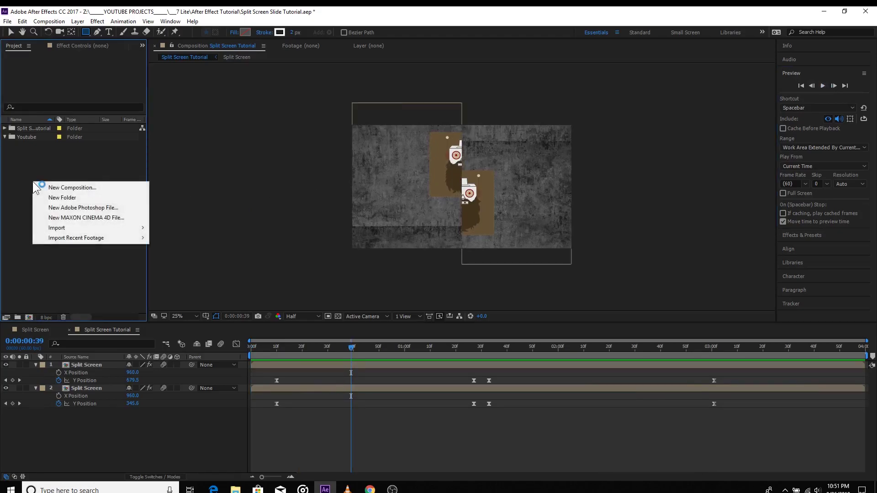
click(57, 188)
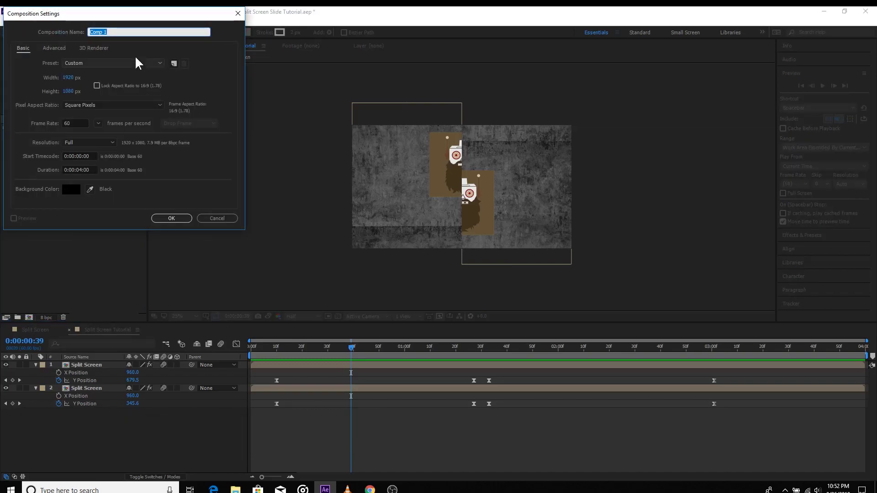
drag(105, 13, 390, 91)
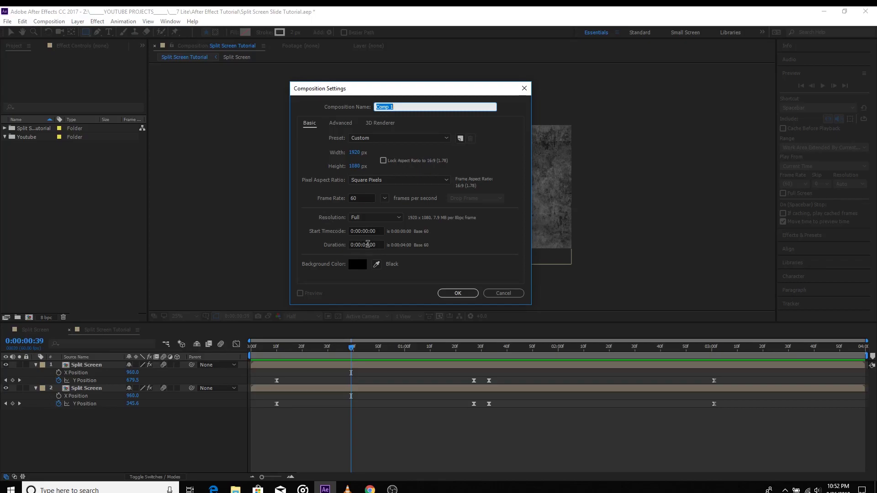
click(368, 245)
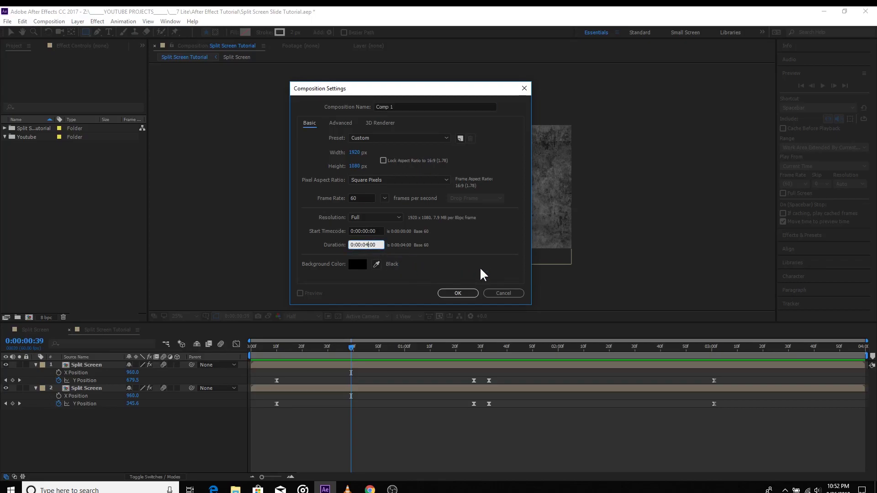
text(3)
drag(397, 107, 364, 107)
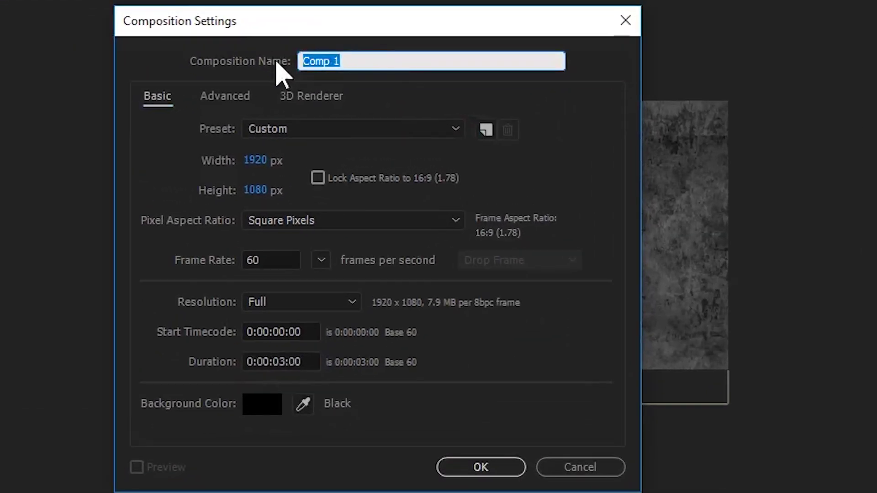
text(Video)
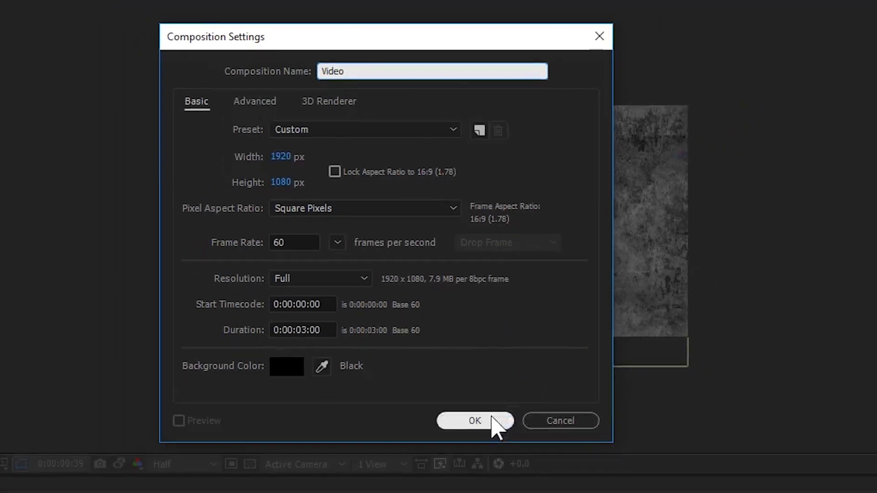
click(492, 417)
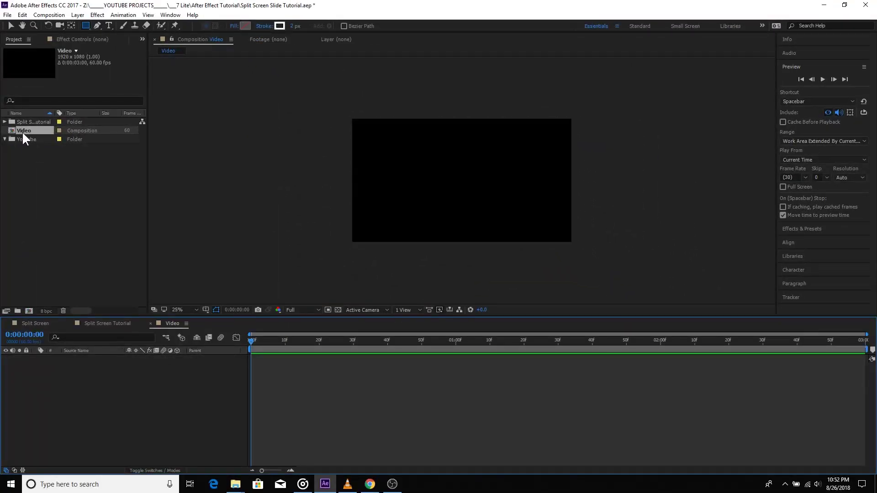
Move the Video composition into the Youtube project folder
drag(19, 128, 22, 141)
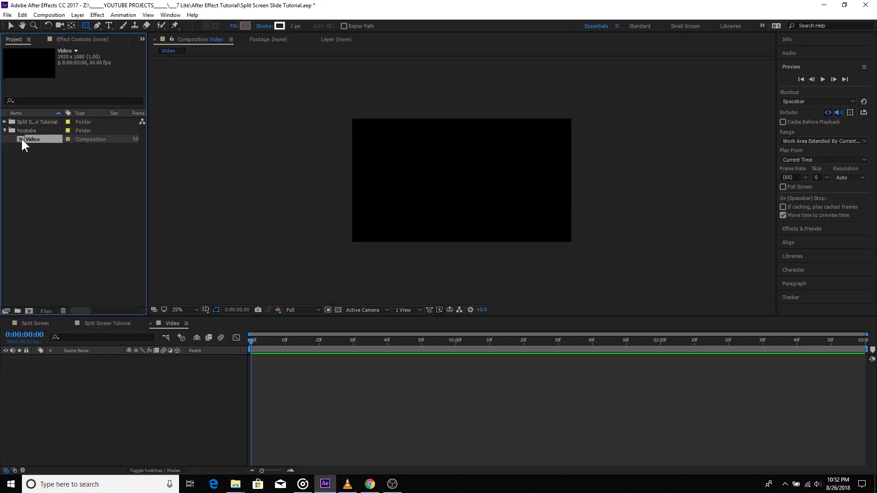
click(27, 192)
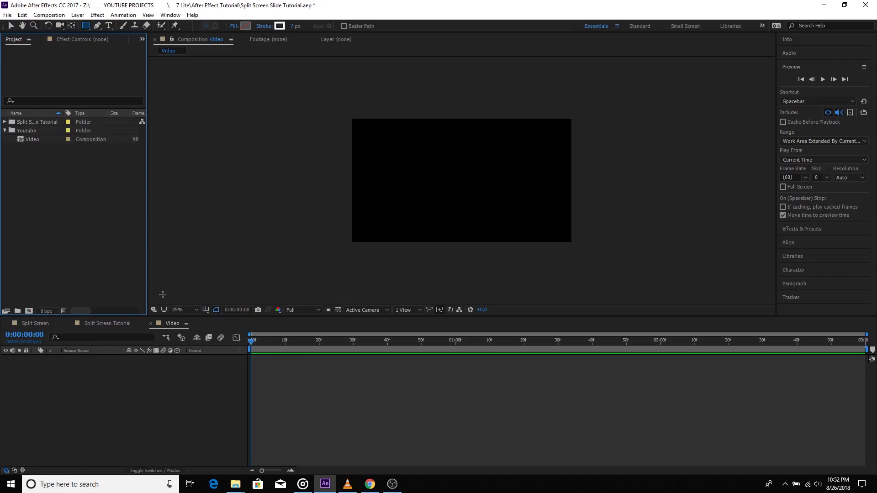
key(XF86AudioLowerVolume)
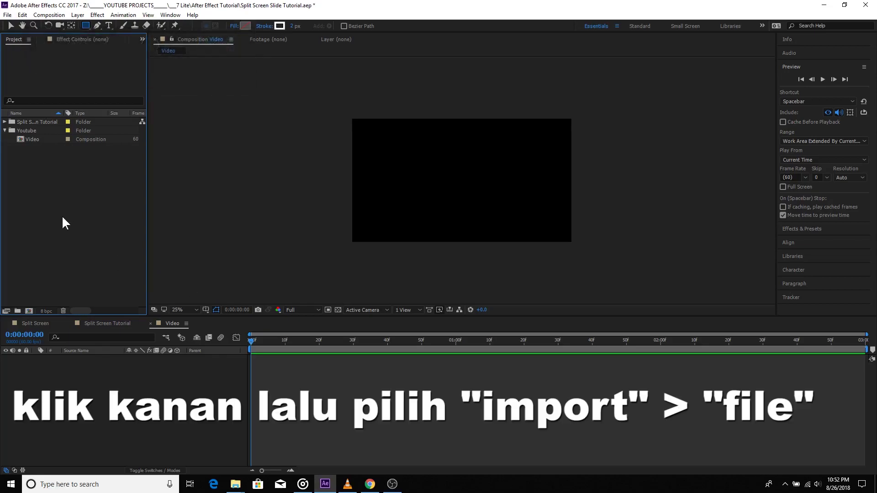
Import the Rock_Grunge image from the Textures folder as footage and move it into the Youtube project folder
right_click(39, 178)
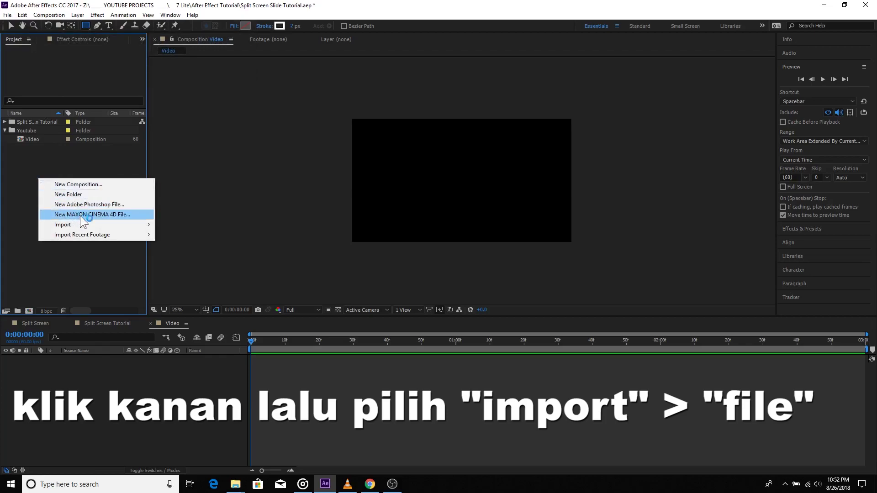
mouse_move(99, 226)
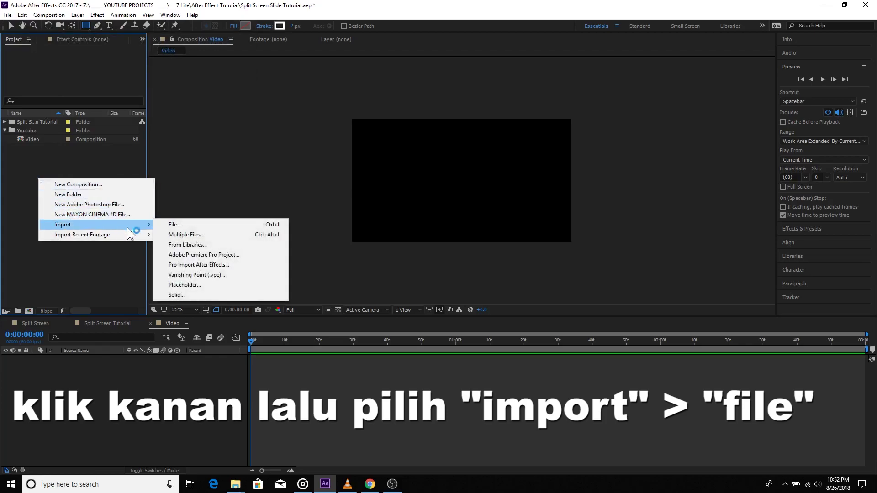
click(181, 224)
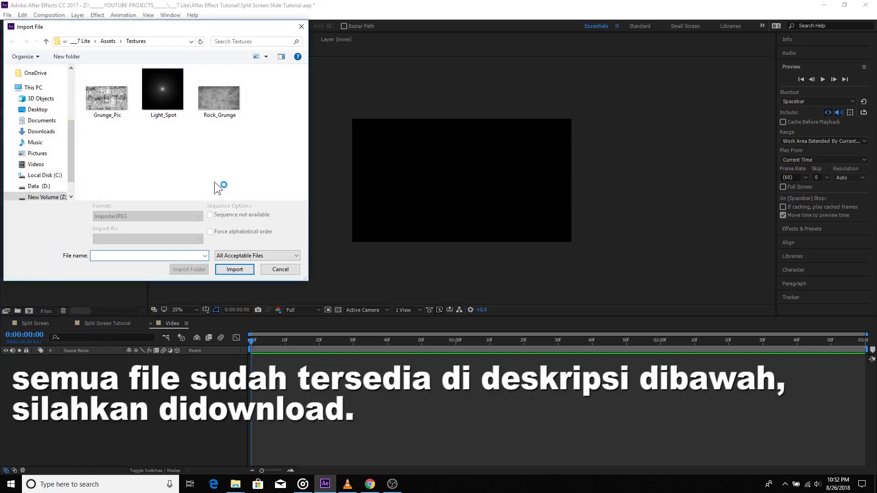
click(210, 103)
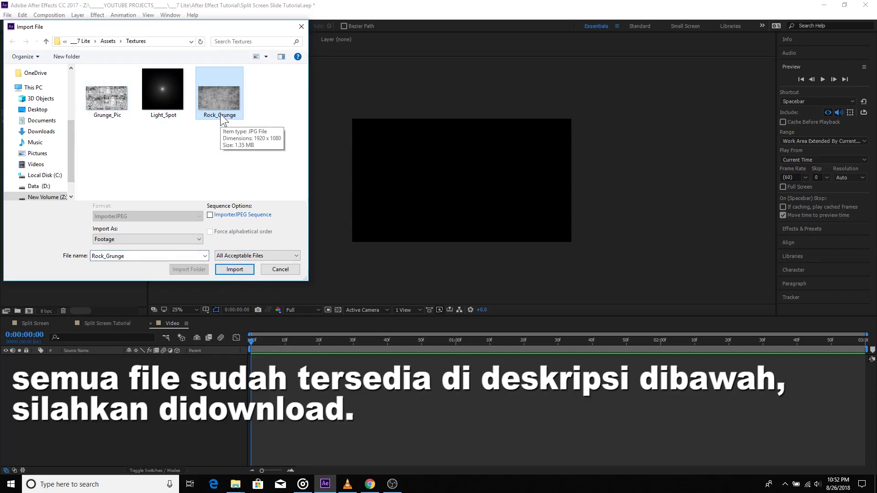
click(233, 270)
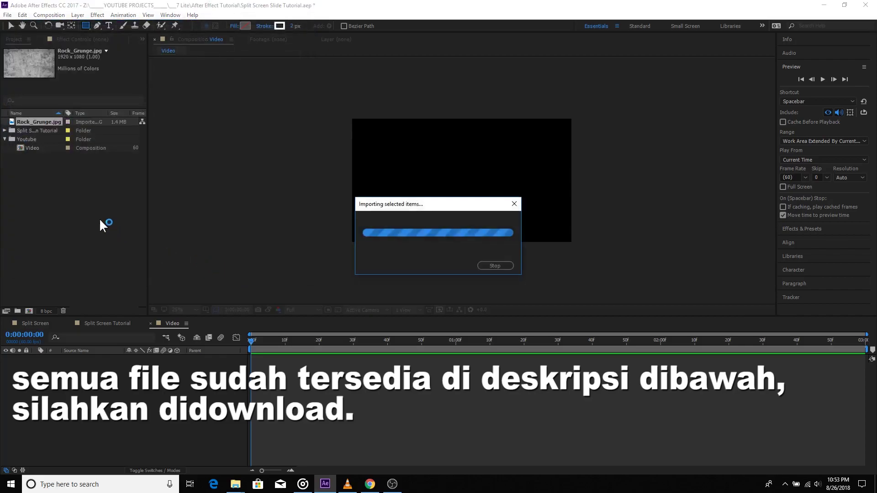
drag(37, 122, 41, 140)
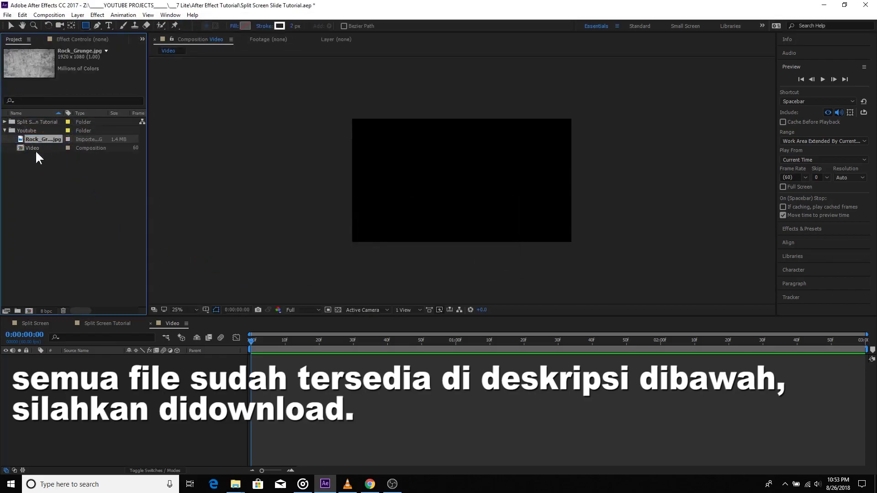
click(35, 180)
Import the 1FIFTYFOUR logo image from the main YouTube projects folder and move it into the Youtube project folder
right_click(36, 182)
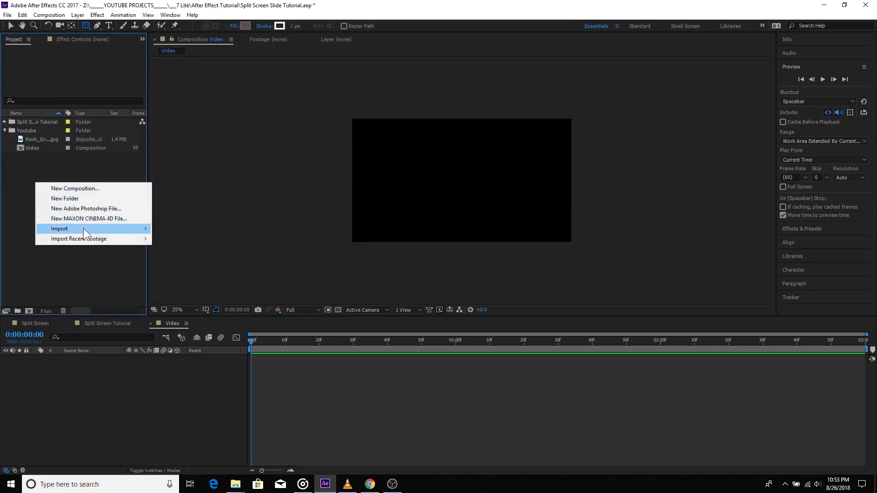
mouse_move(83, 228)
click(167, 230)
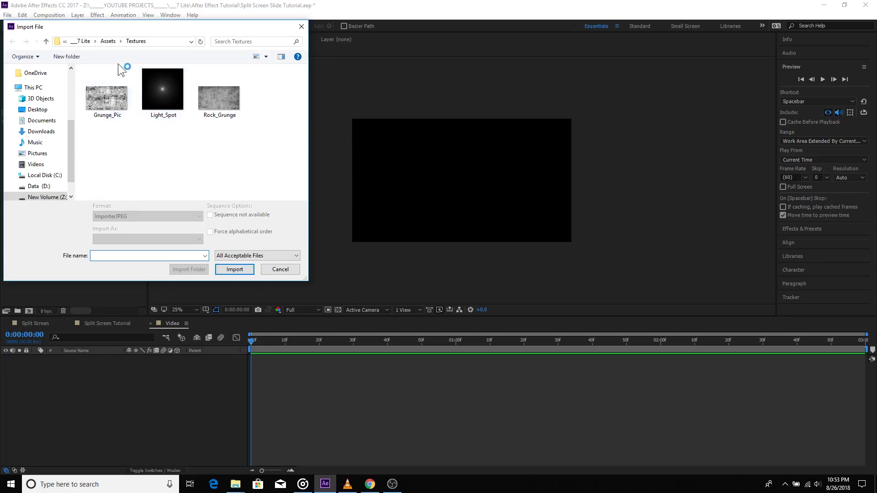
click(82, 41)
double_click(114, 141)
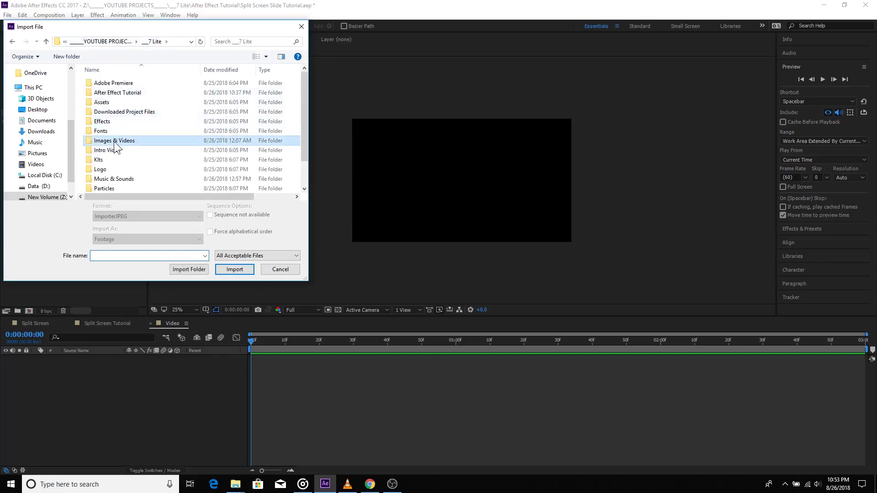
scroll(113, 142, down, 5)
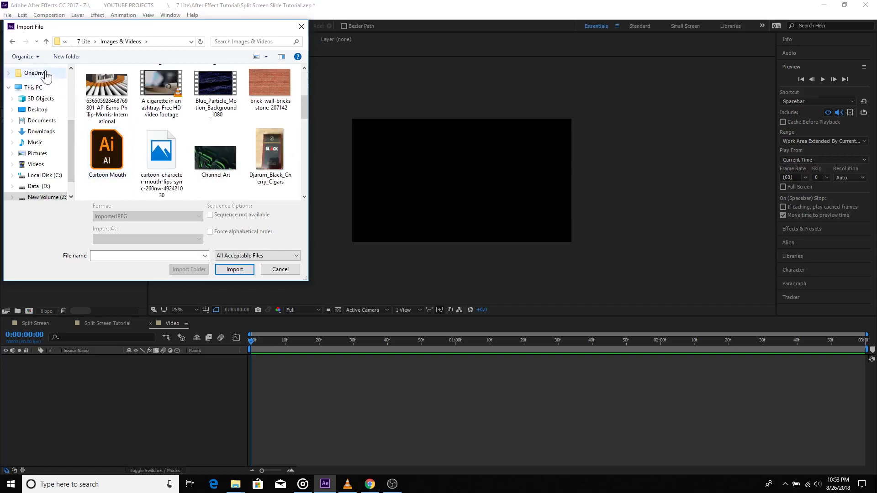
click(46, 41)
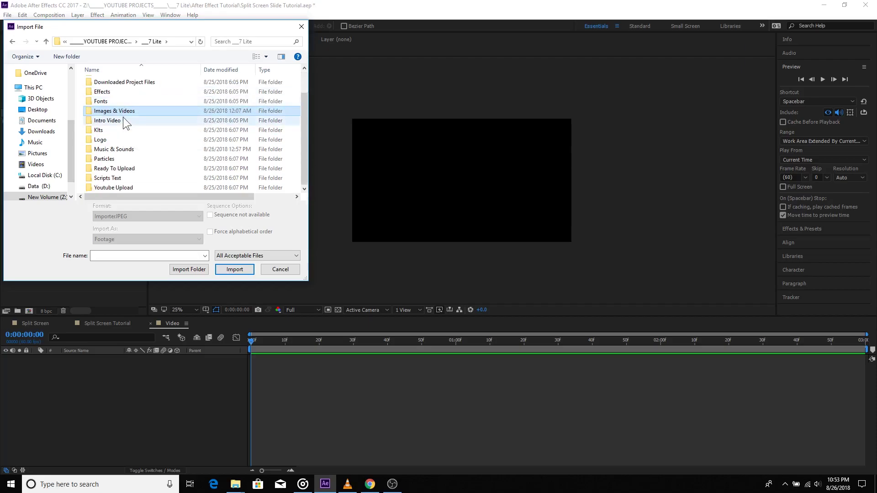
click(107, 41)
scroll(120, 176, down, 1)
click(108, 169)
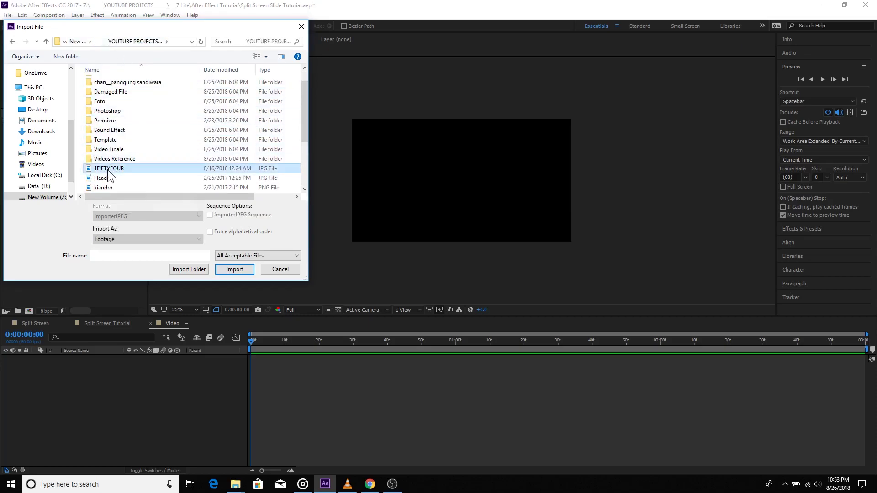
click(236, 268)
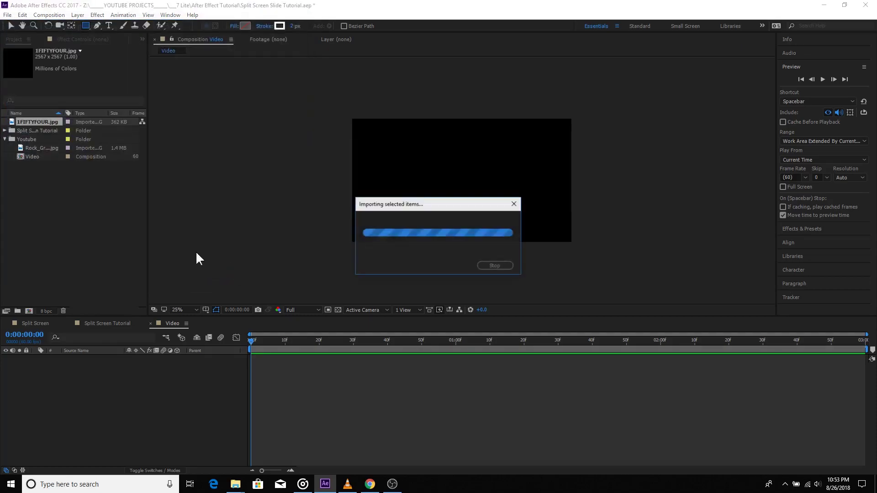
drag(42, 122, 48, 139)
click(33, 197)
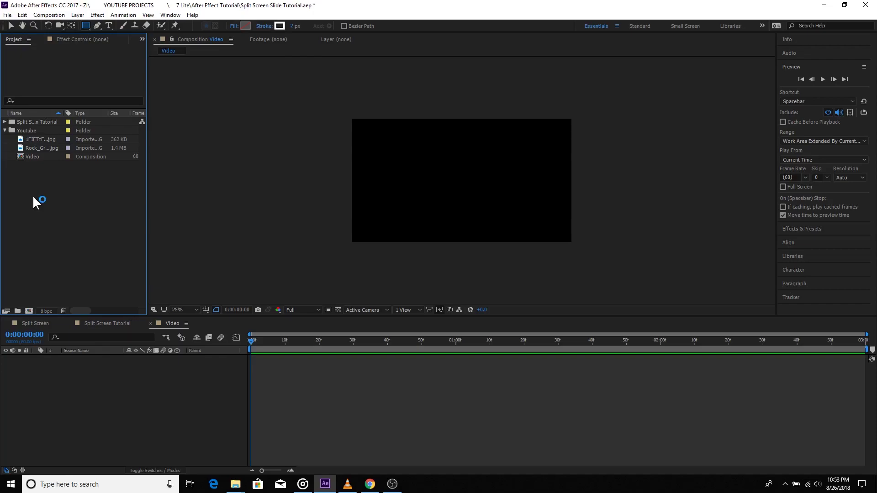
Add Rock_Grunge.jpg to the Video composition as the background layer and place 1FIFTYFOUR.jpg above it
click(38, 148)
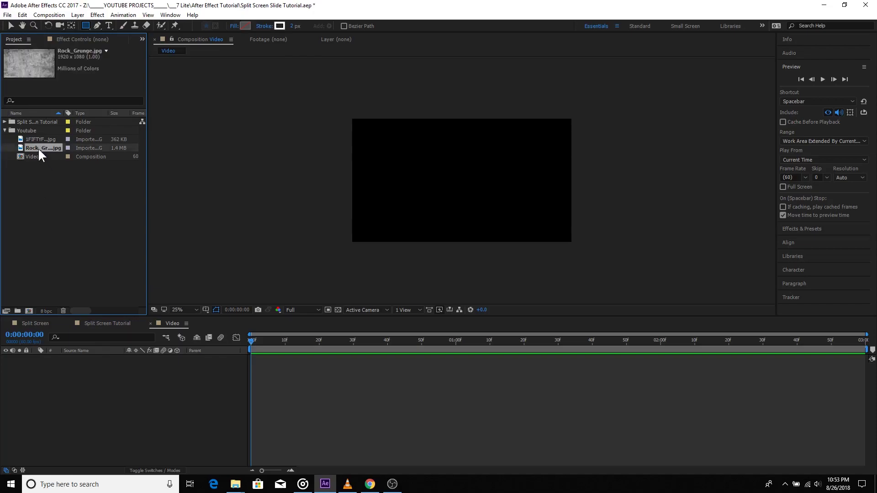
drag(36, 146, 110, 385)
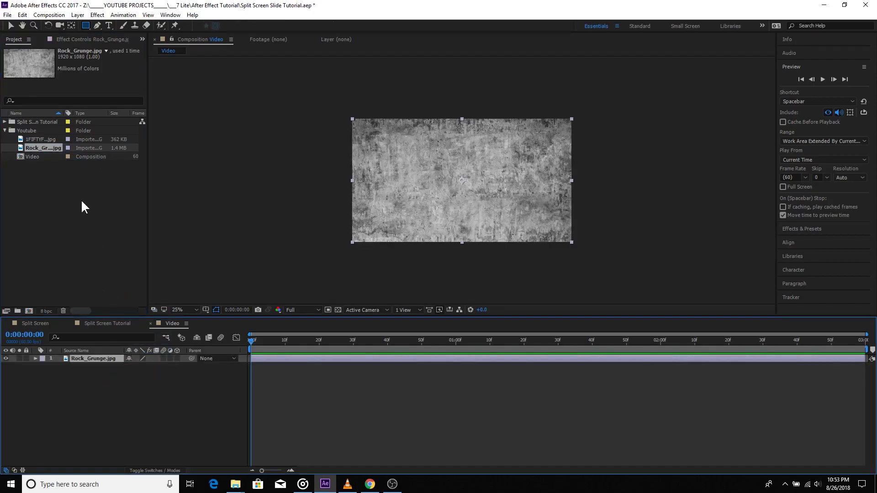
click(49, 216)
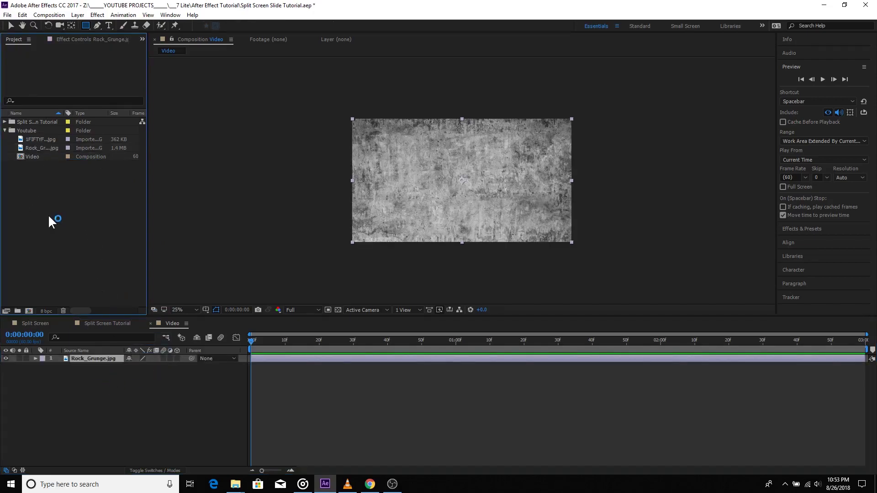
click(42, 140)
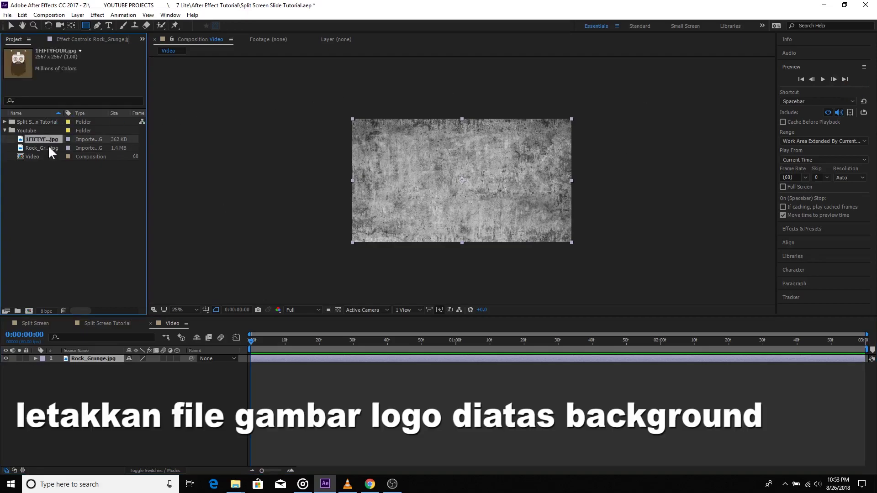
drag(50, 138, 90, 355)
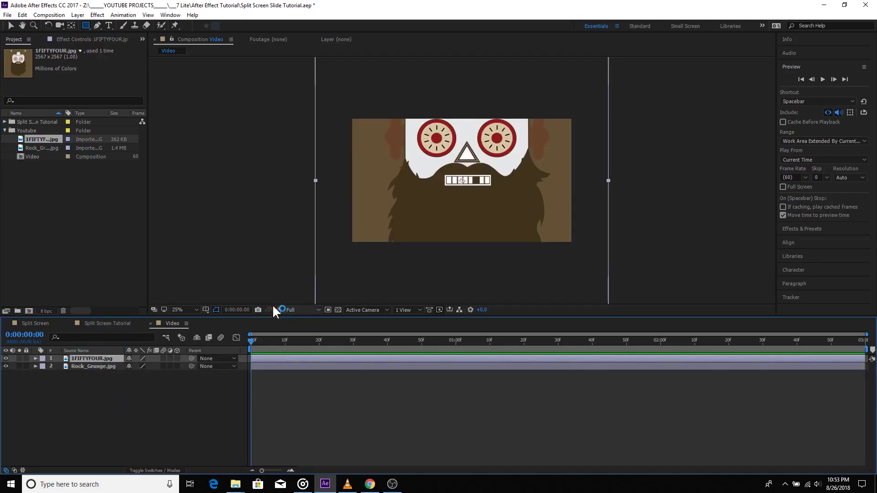
Scale the 1FIFTYFOUR logo layer down to a small picture in the middle of the grunge background
click(198, 315)
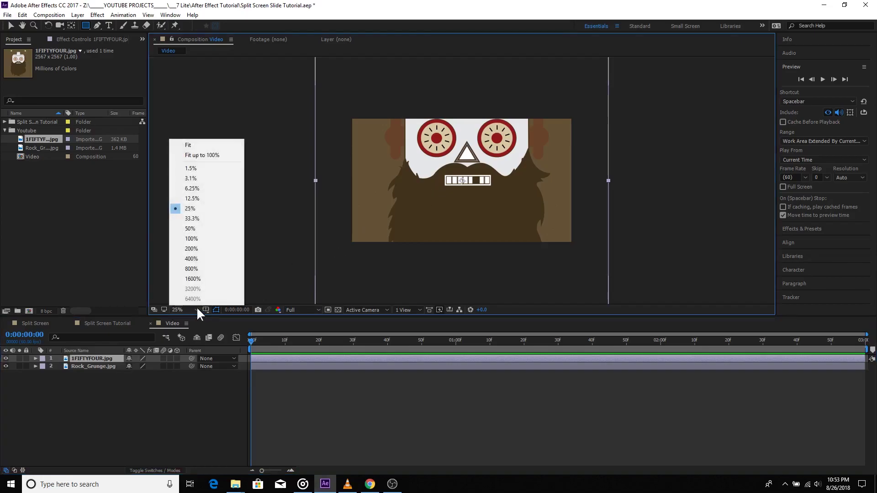
click(288, 188)
key(ctrl+z)
scroll(272, 228, down, 1)
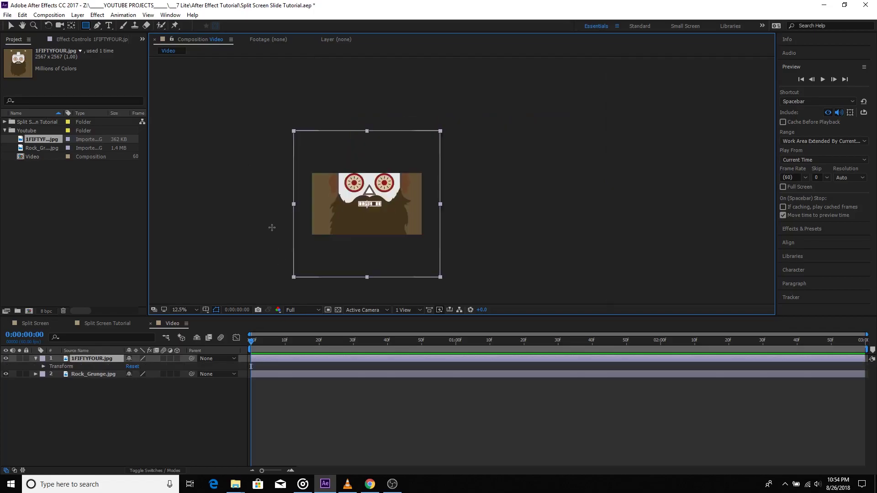
key(space)
drag(259, 215, 319, 208)
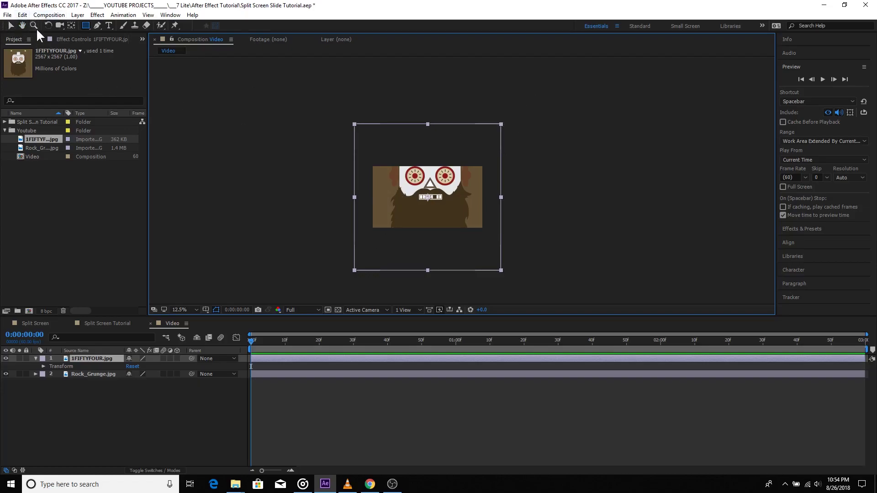
click(11, 26)
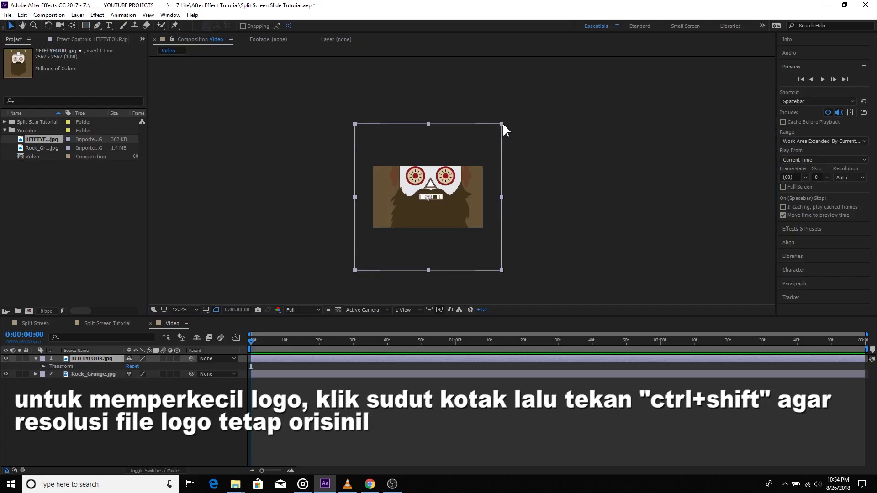
drag(501, 123, 443, 185)
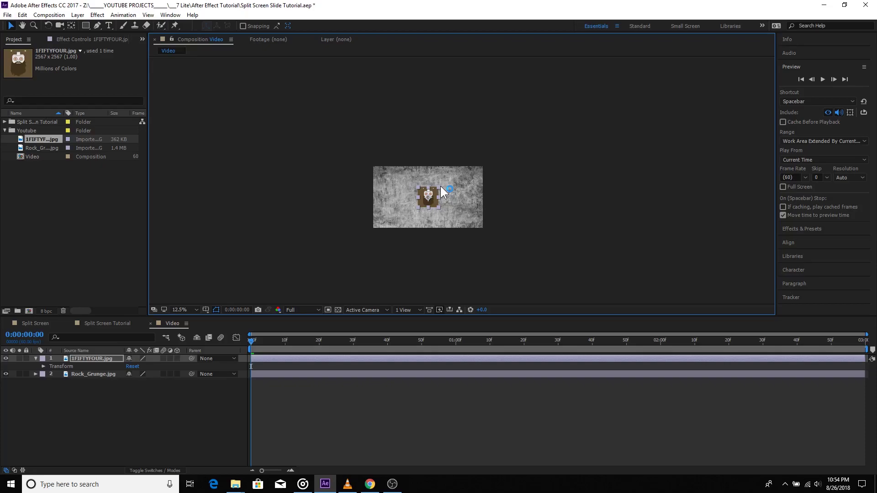
drag(440, 186, 441, 186)
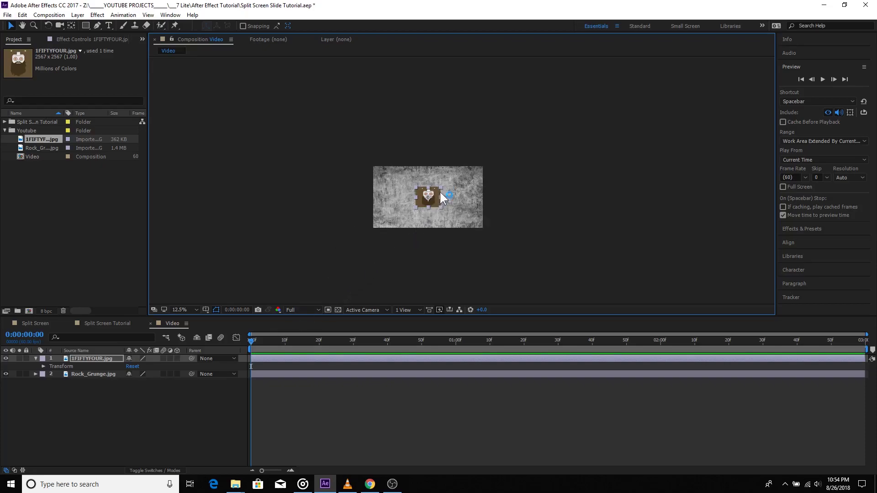
Undo the last logo scaling, scale the 1FIFTYFOUR layer down again to a small centred square, and save the project
key(ctrl+z)
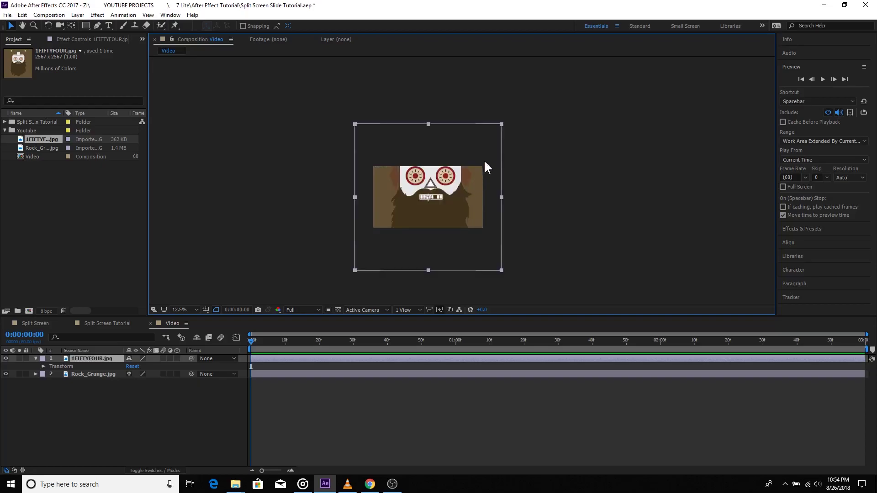
drag(500, 122, 457, 184)
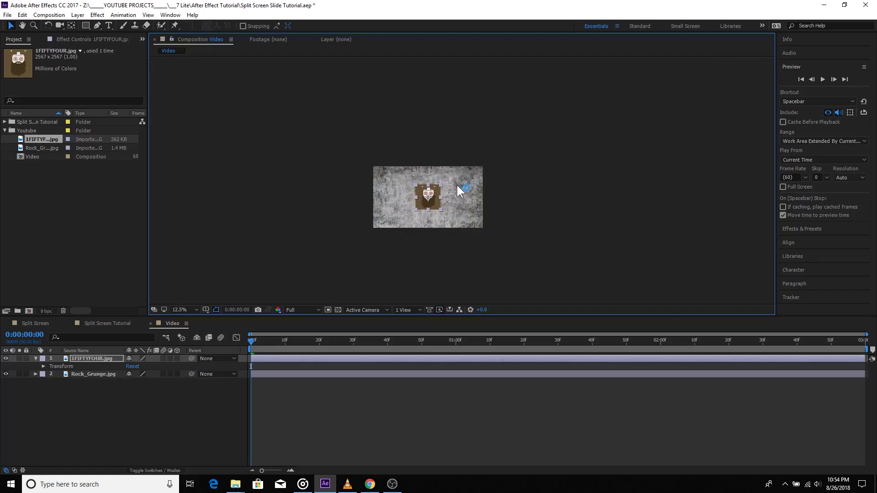
key(ctrl+s)
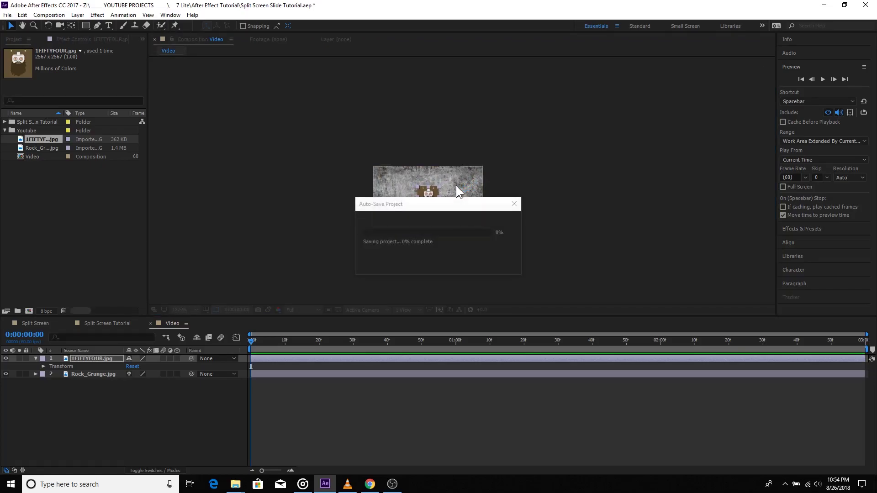
key(ctrl+s)
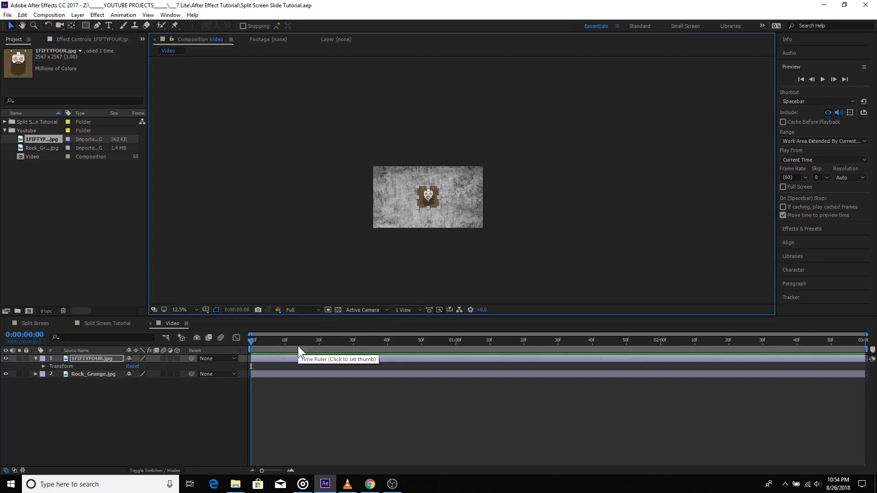
Enlarge the 1FIFTYFOUR.jpg logo layer proportionally around its centre to about three quarters of the frame's height
click(178, 311)
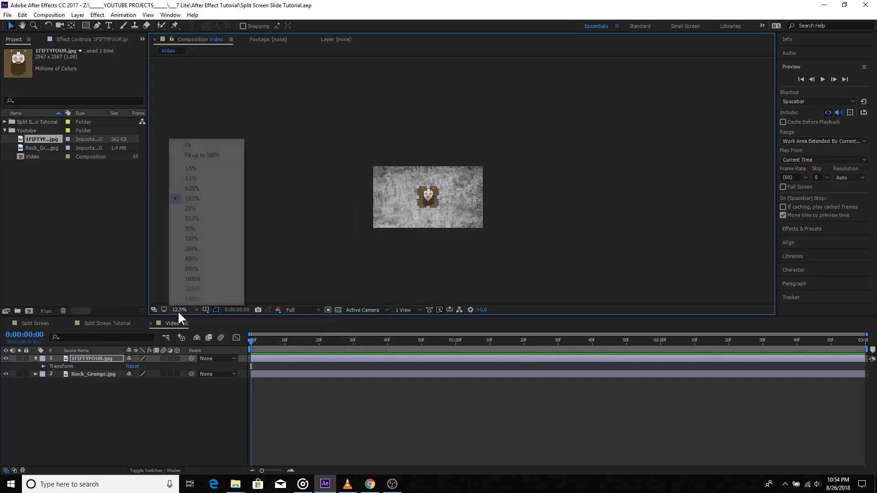
click(189, 144)
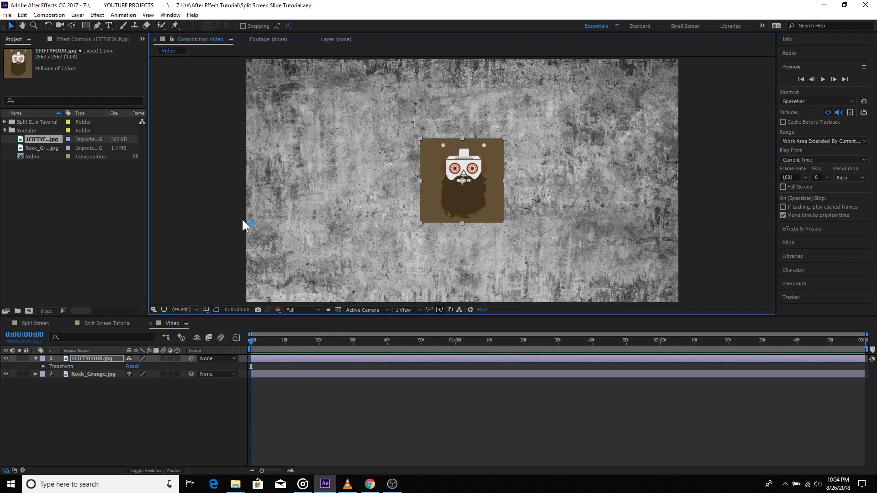
click(156, 409)
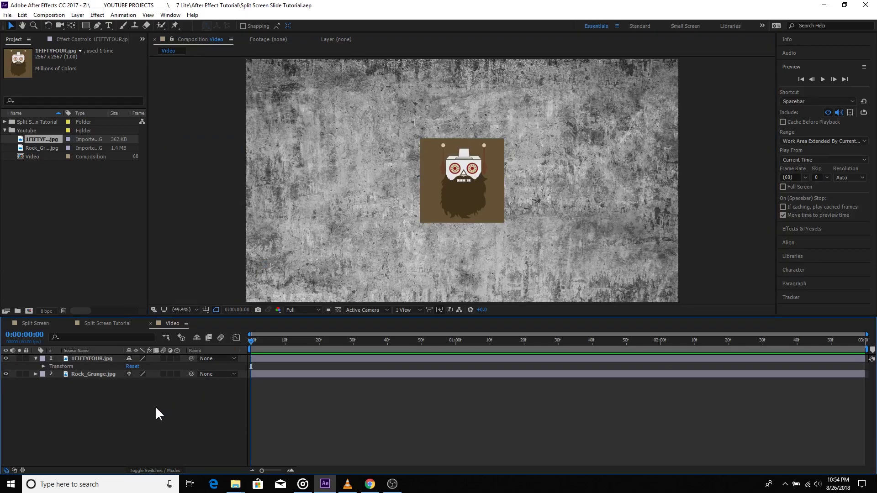
click(92, 374)
click(91, 359)
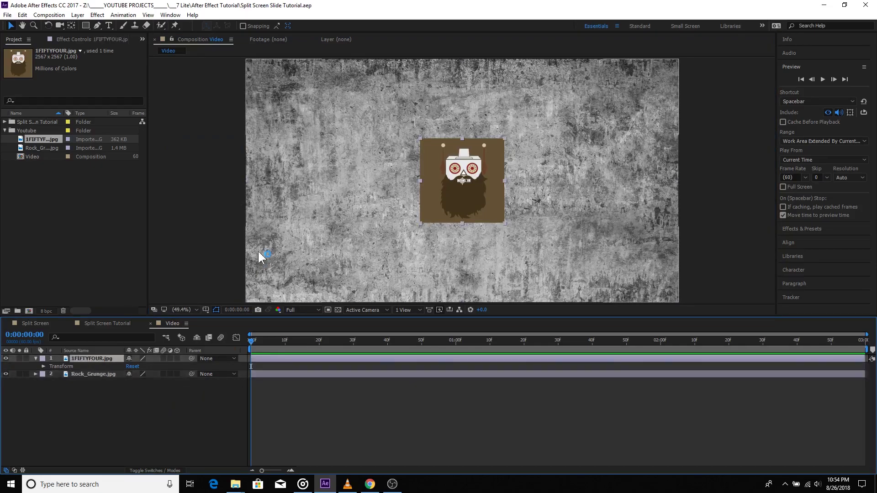
drag(505, 139, 553, 90)
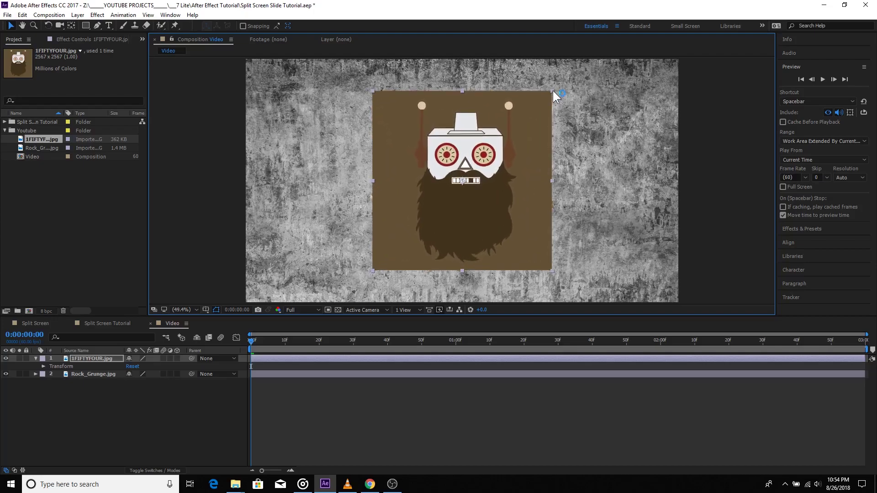
Add a new text layer reading "1fiftyfour" to the Video composition, in the Zombie font
click(164, 426)
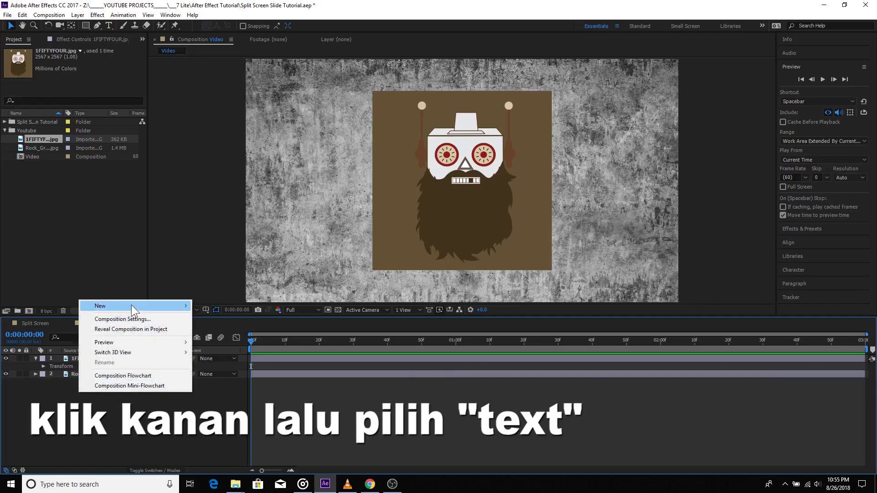
mouse_move(131, 306)
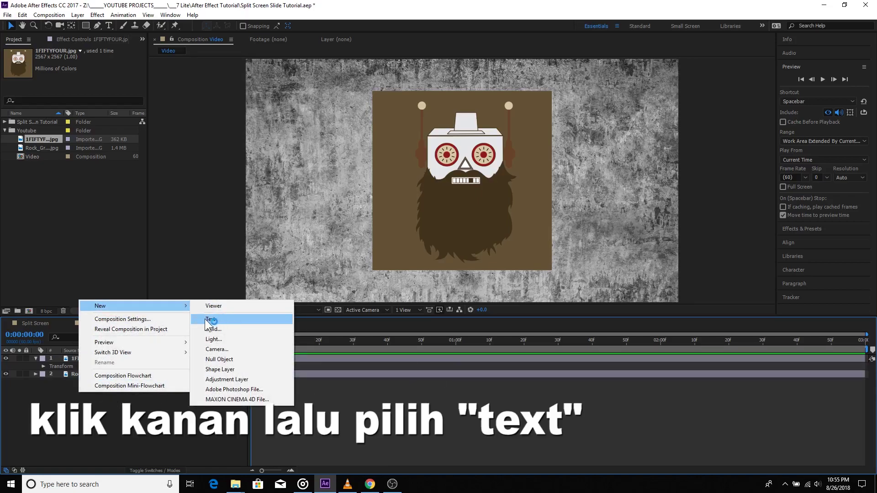
click(223, 319)
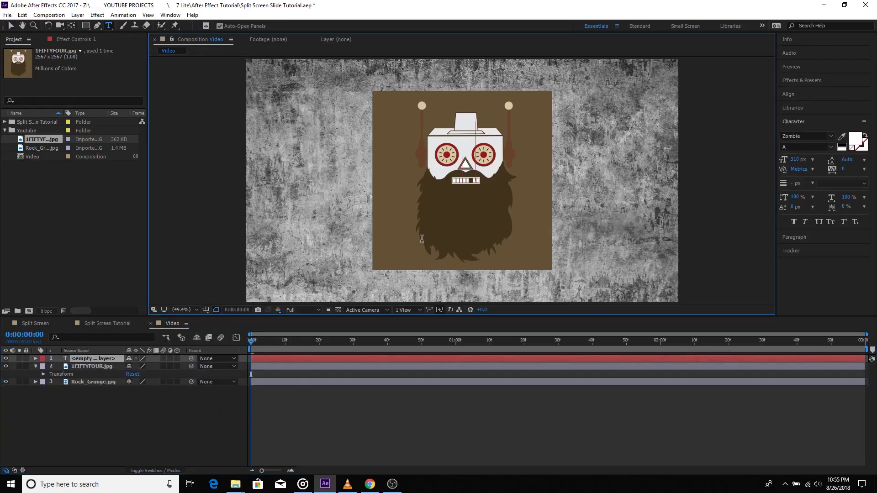
text(1)
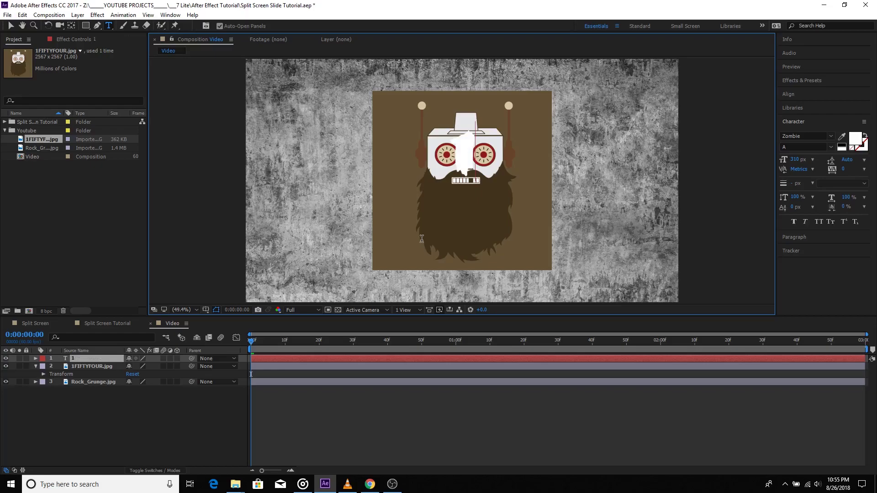
text(fif)
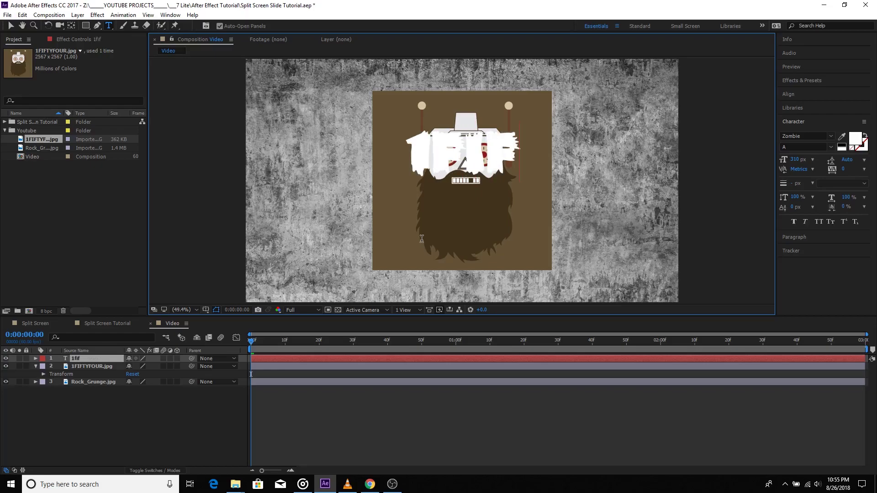
text(ty)
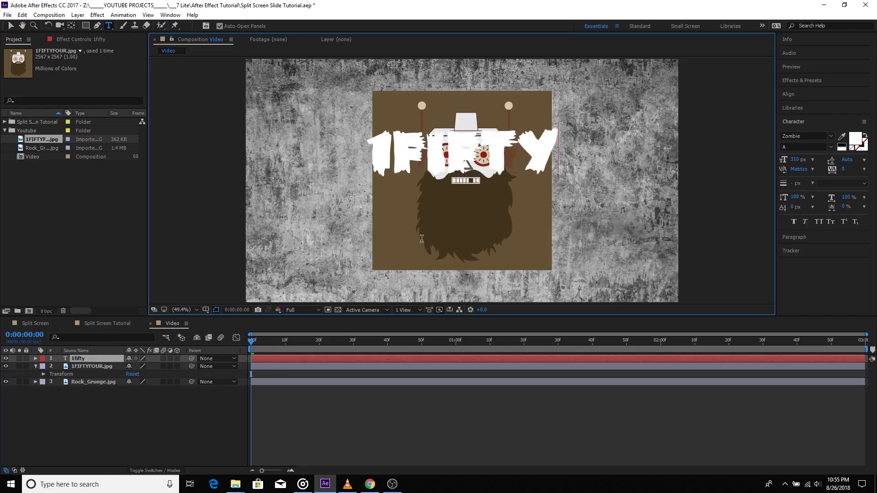
text(four)
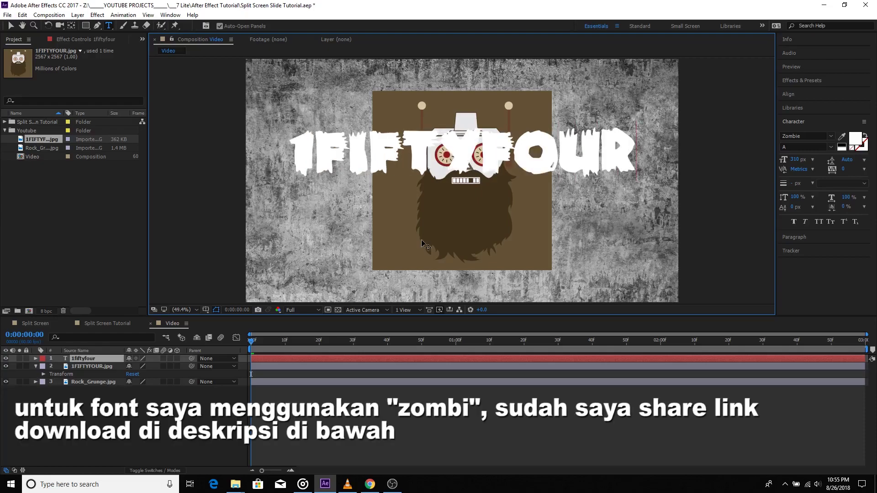
Change the fill colour of the whole 1fiftyfour text to black, 000000
key(ctrl+a)
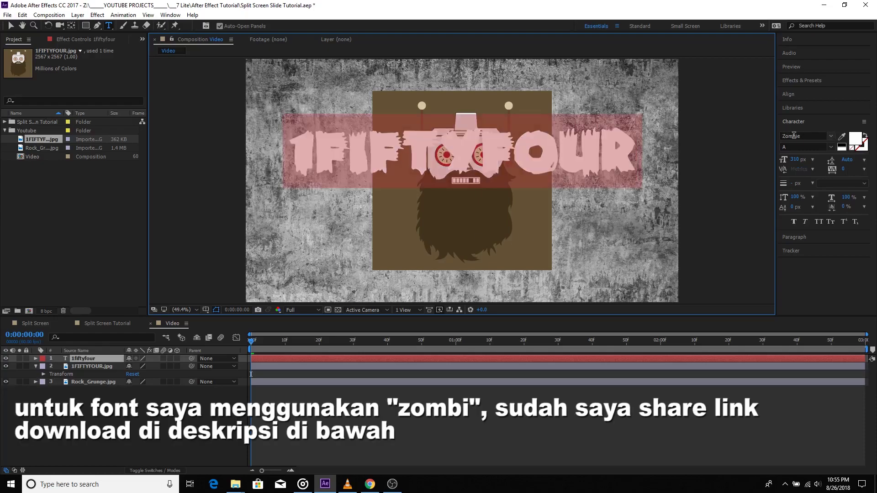
click(855, 138)
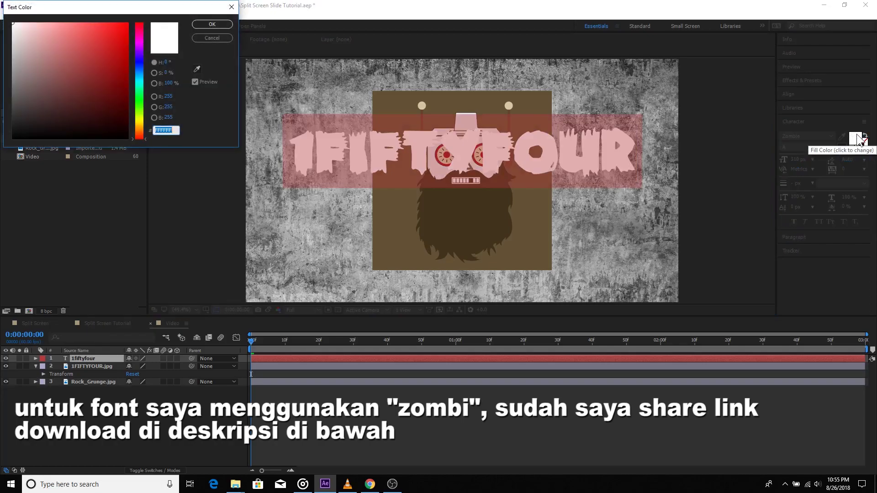
text(000000)
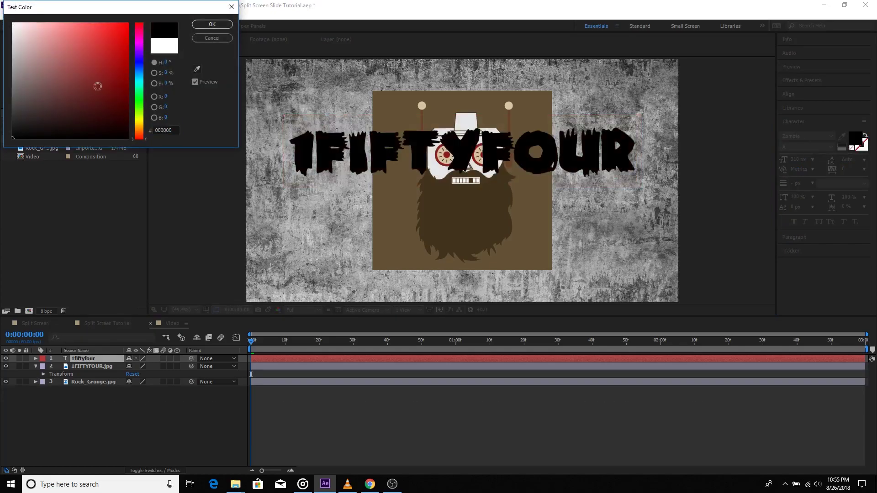
click(205, 24)
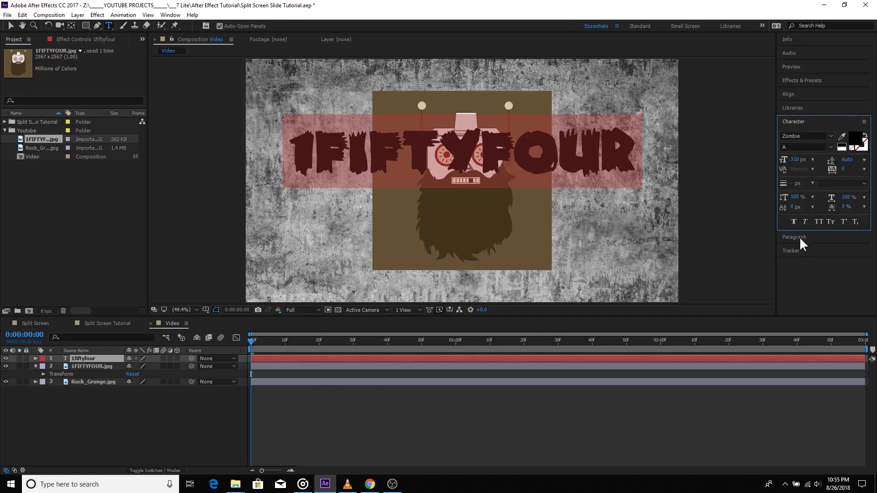
Centre the 1fiftyfour text layer horizontally and vertically in the composition
click(789, 94)
click(799, 114)
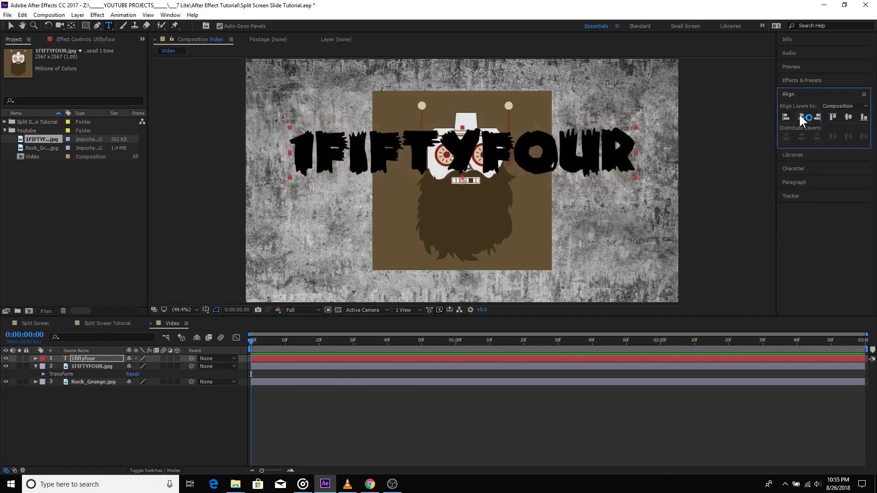
click(849, 116)
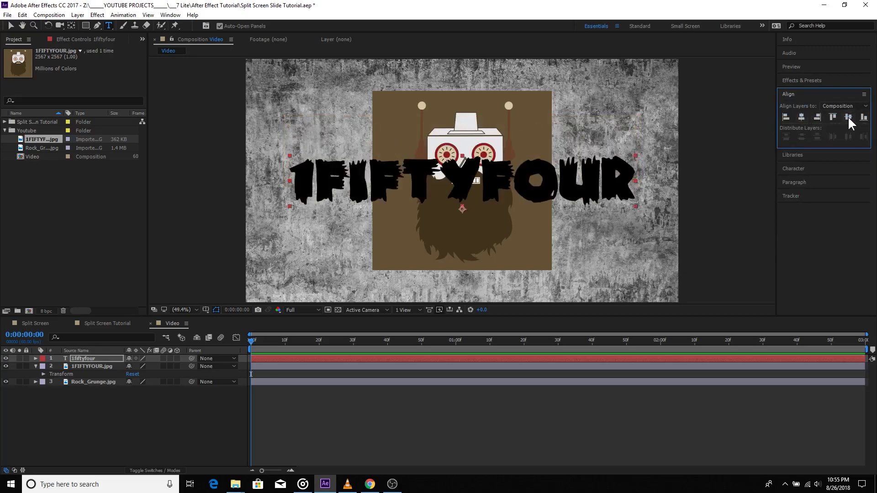
click(176, 414)
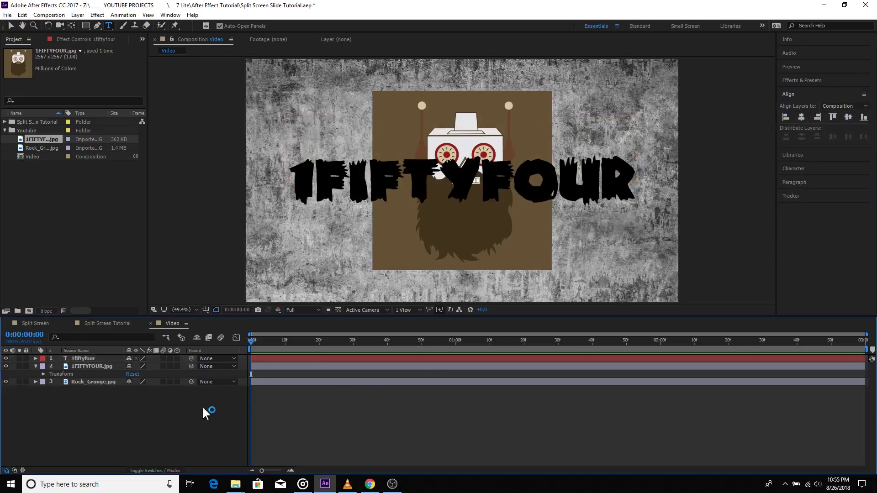
Trim the start of the 1fiftyfour text layer to 0:00:01:30
click(308, 358)
drag(255, 347, 558, 352)
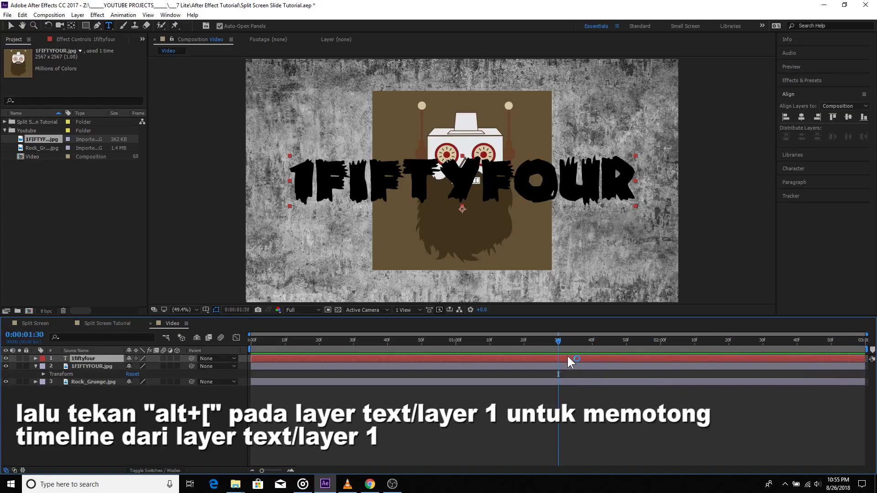
key(alt+bracketleft)
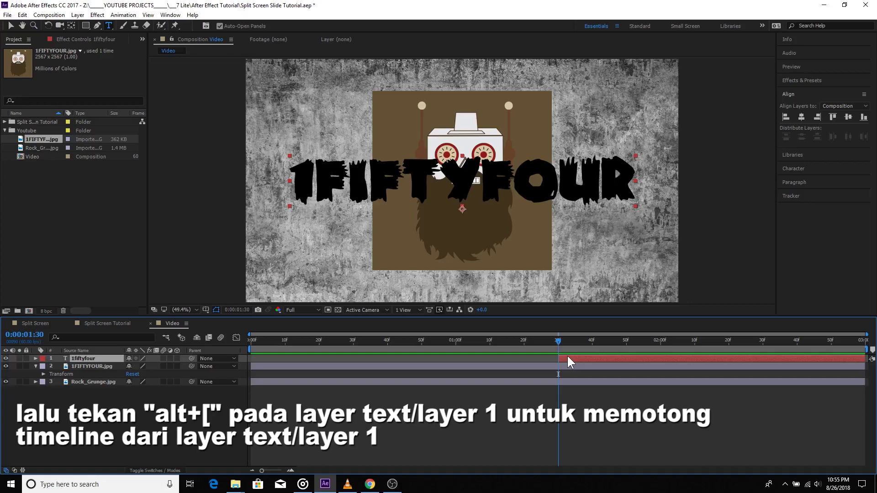
Trim the end of the 1FIFTYFOUR.jpg logo layer at 0:00:01:30
click(571, 363)
mouse_move(560, 343)
mouse_down()
mouse_move(542, 342)
mouse_move(559, 345)
mouse_up()
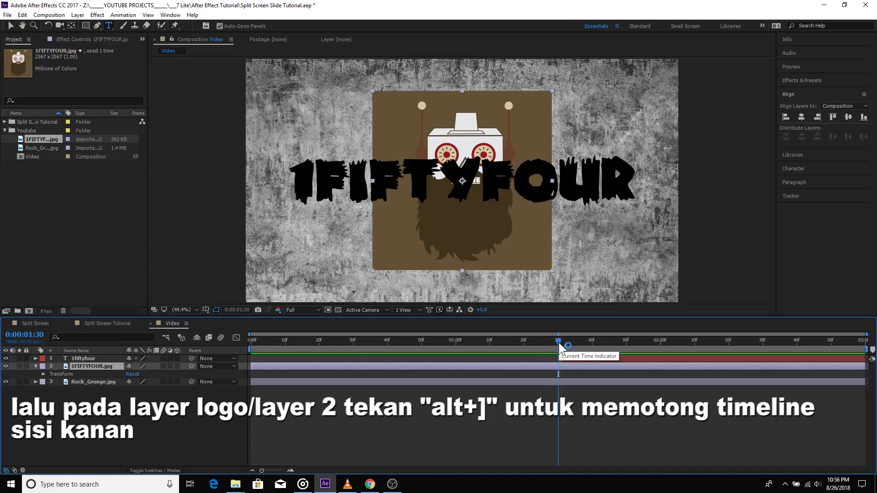
key(alt+bracketright)
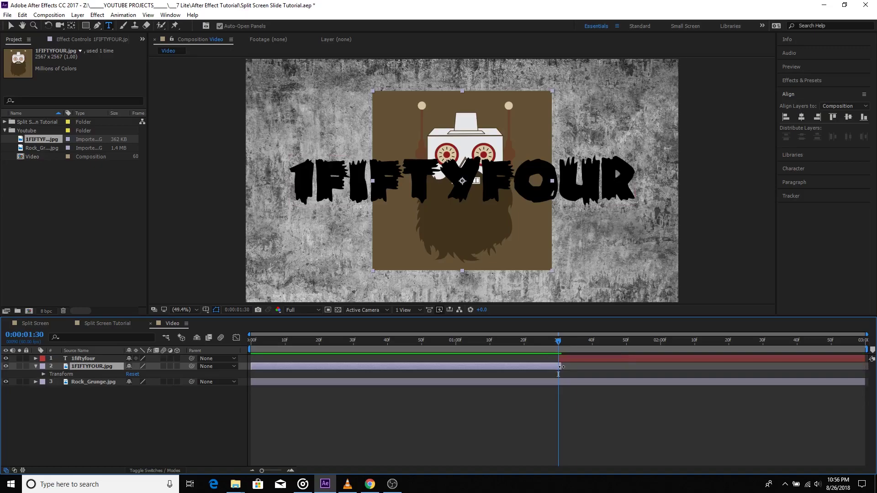
Preview the Video composition from the beginning to check the switch from logo to text, and return to the first frame
drag(556, 341, 205, 353)
click(792, 67)
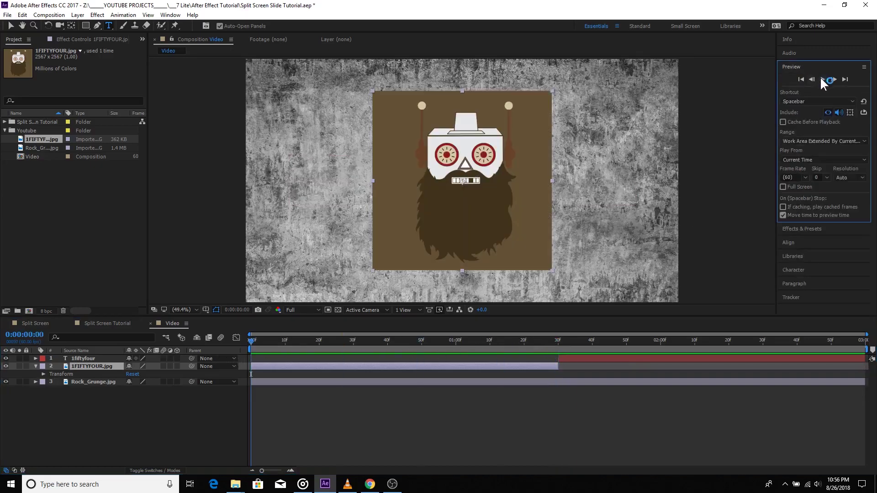
click(823, 79)
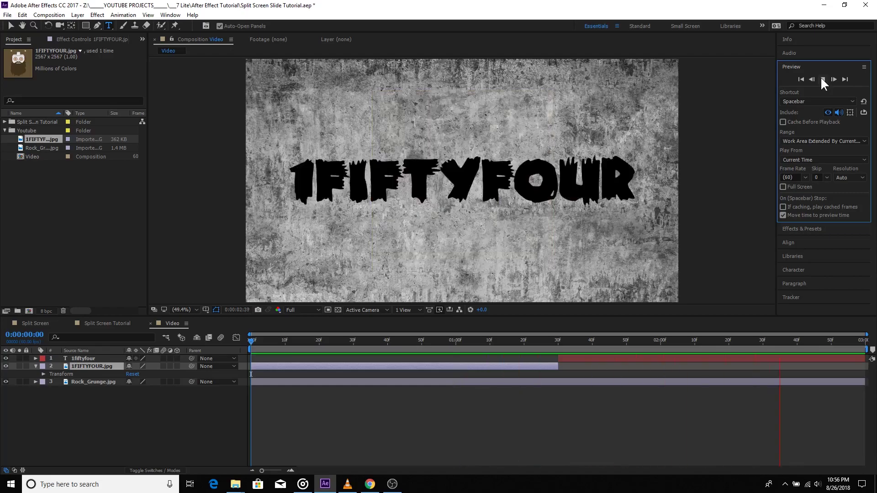
click(821, 78)
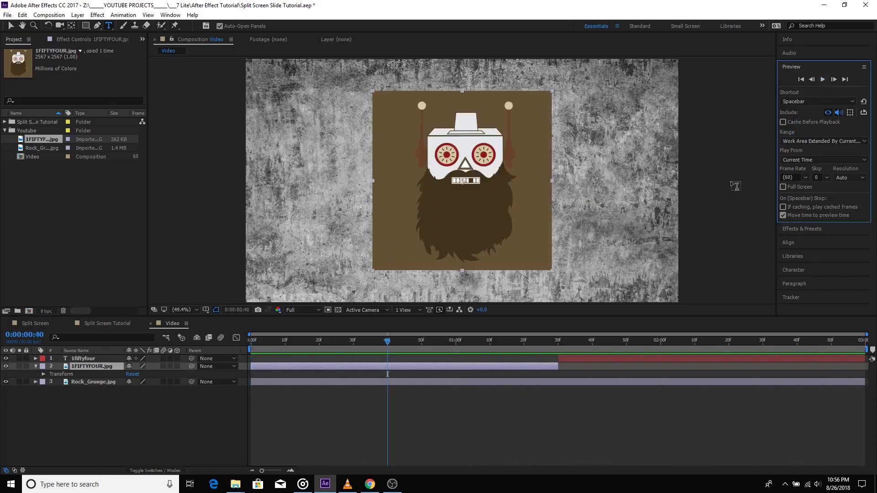
drag(387, 342, 57, 422)
click(70, 432)
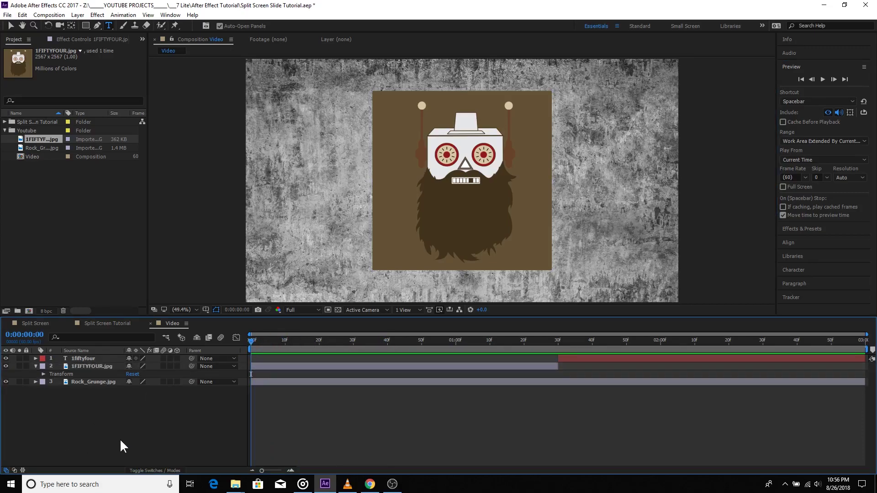
Pre-compose the text, logo and Rock_Grunge layers together into a new composition named Video, moving all attributes into it
drag(183, 427, 75, 358)
right_click(81, 358)
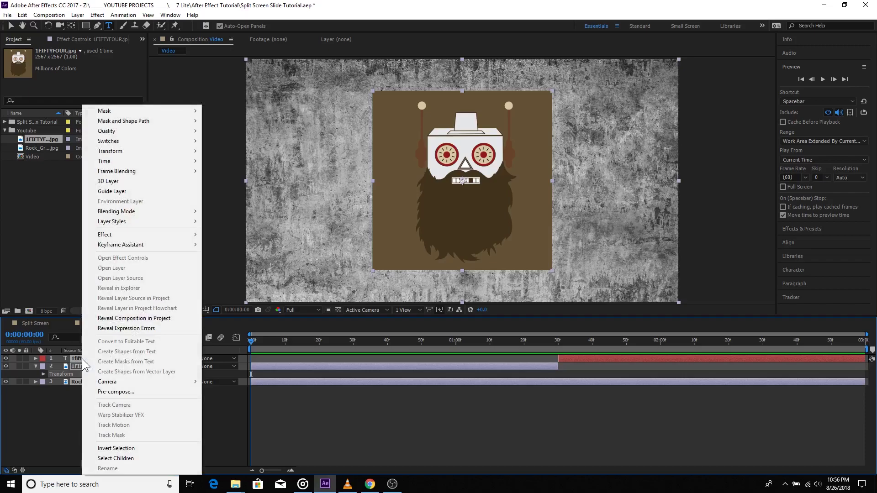
click(108, 392)
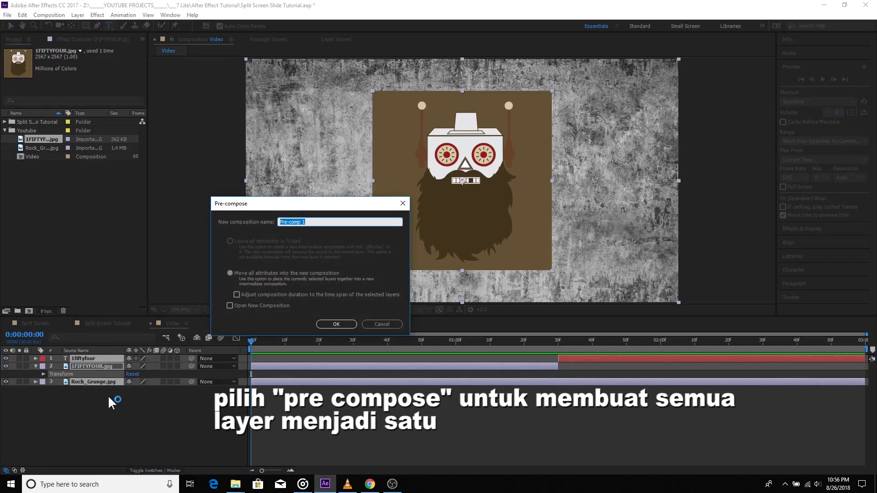
text(Video)
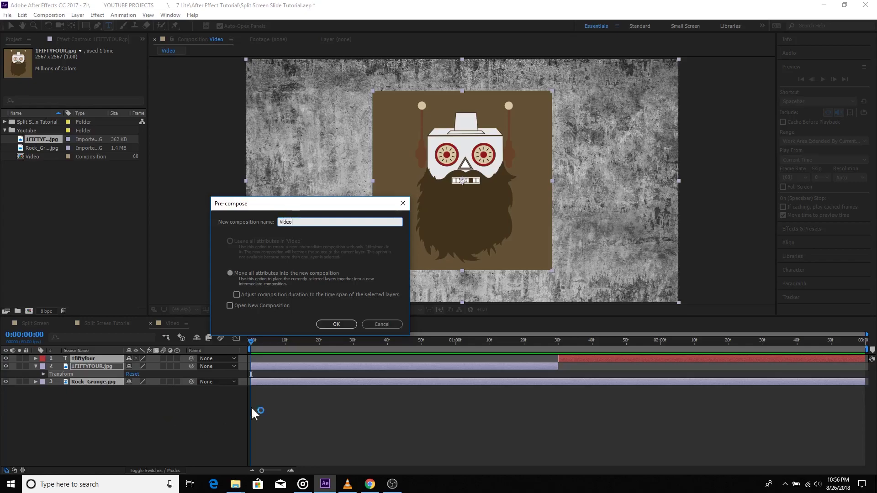
click(344, 323)
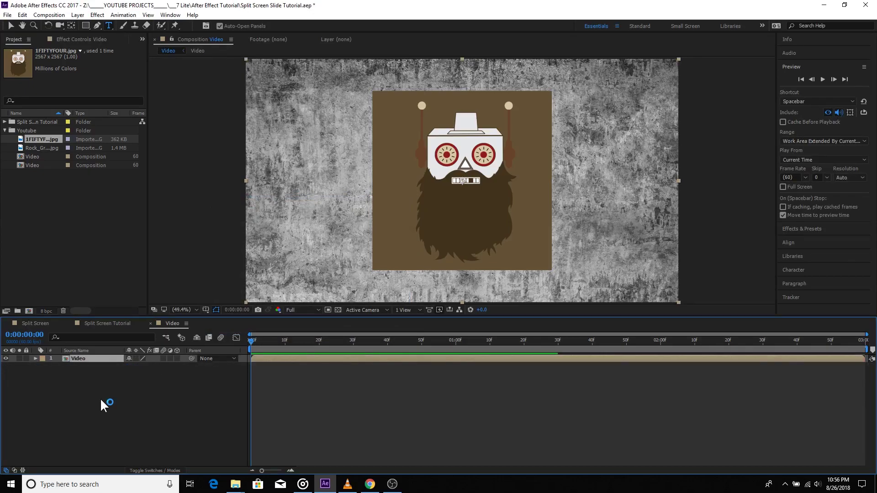
Open the nested Video composition, move the outer Video composition's timeline after it, and return to the outer composition
double_click(80, 359)
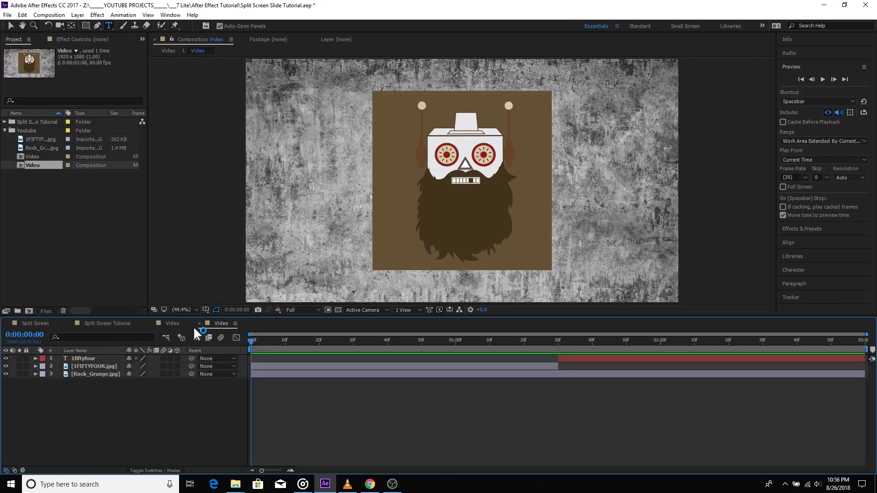
click(173, 323)
click(162, 326)
drag(195, 324, 228, 324)
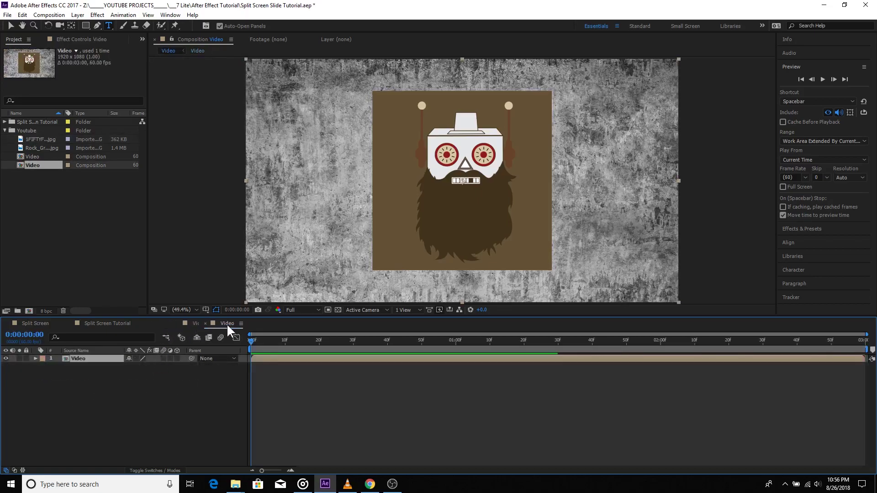
click(162, 324)
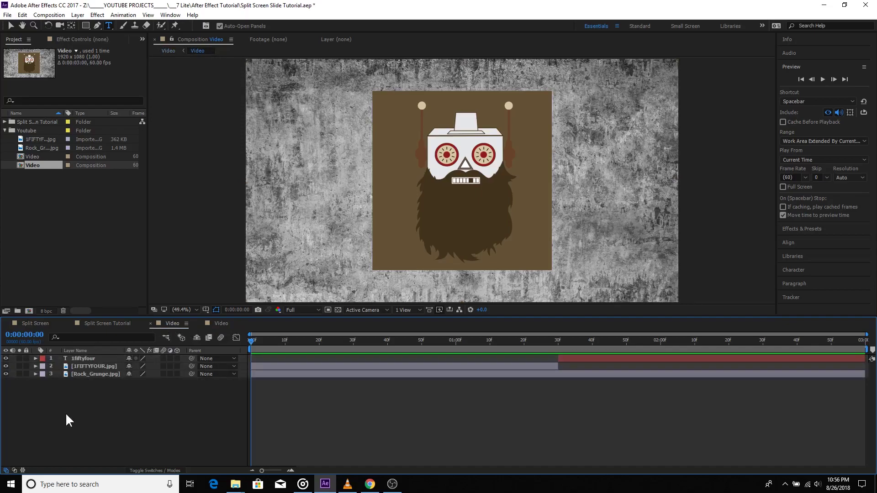
click(216, 322)
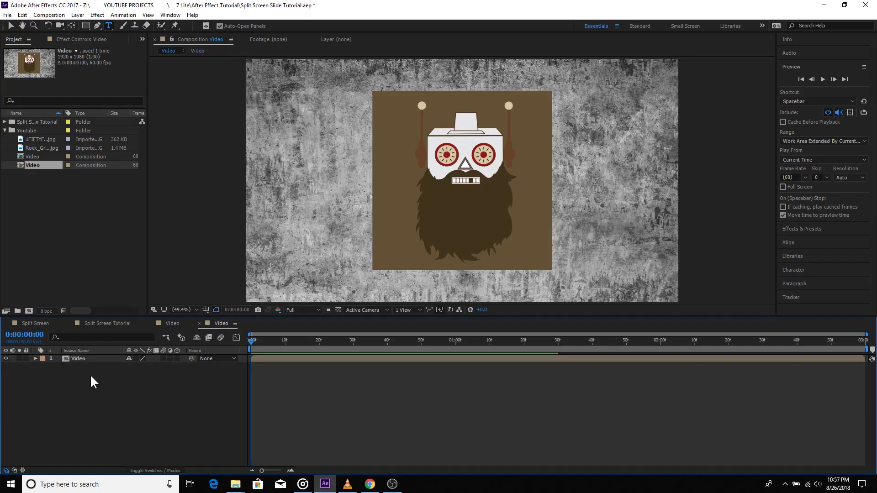
Find the Motion Tile effect and apply it to the pre-composed Video layer
click(76, 358)
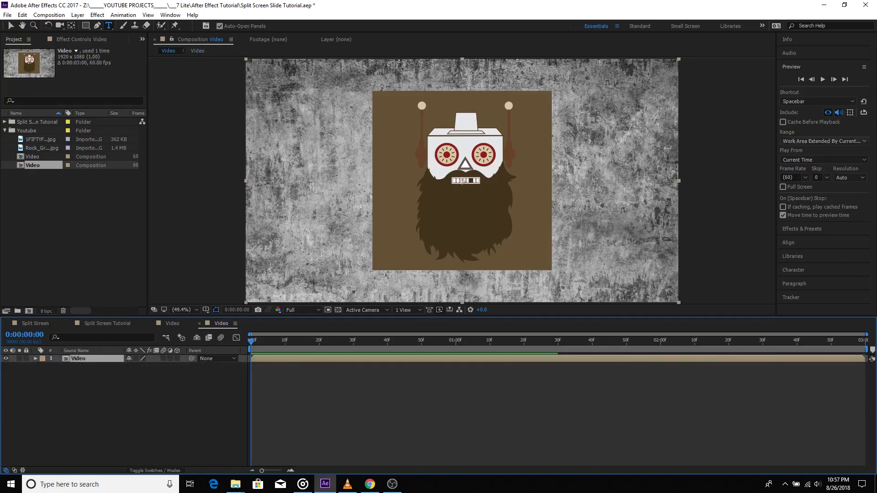
click(799, 67)
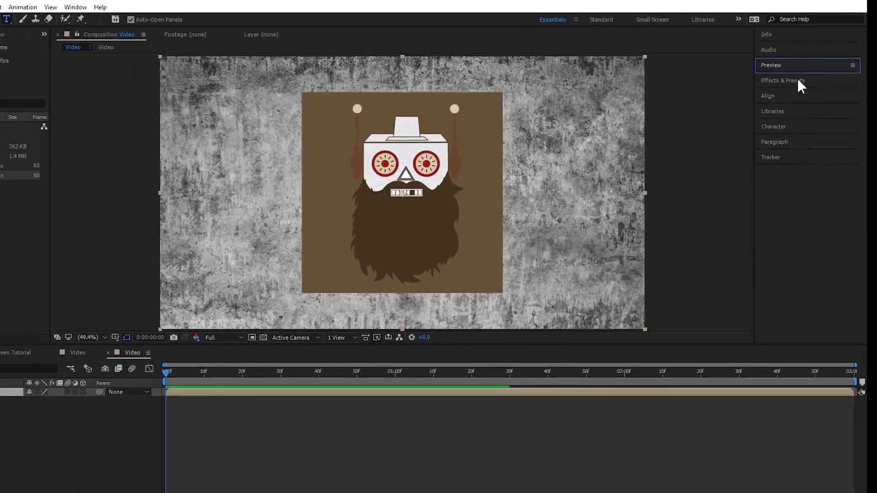
click(798, 78)
click(789, 96)
text(motion)
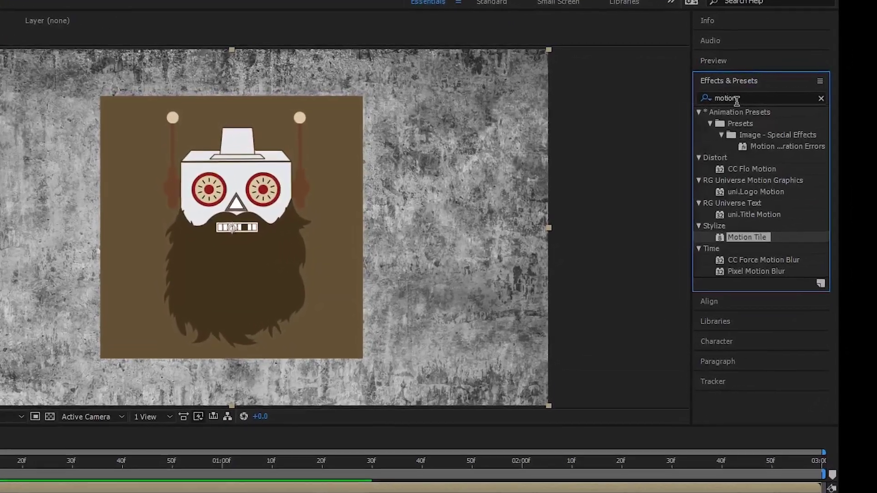
click(821, 99)
click(784, 98)
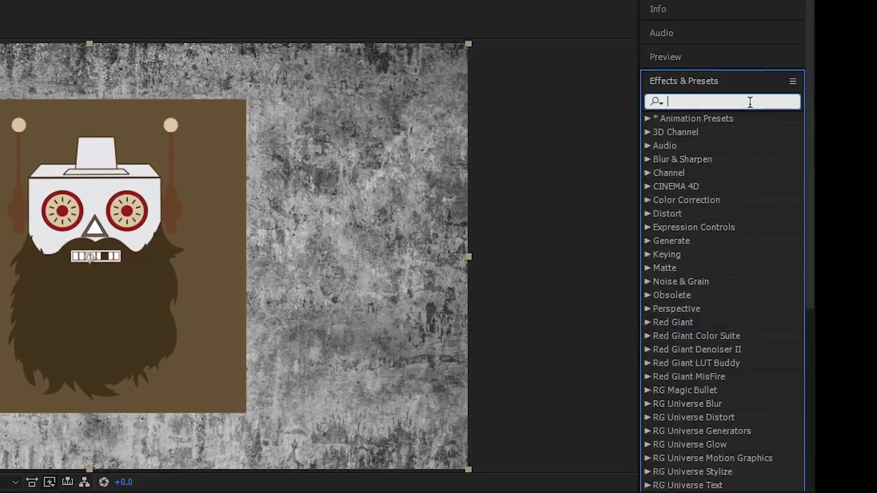
text(m)
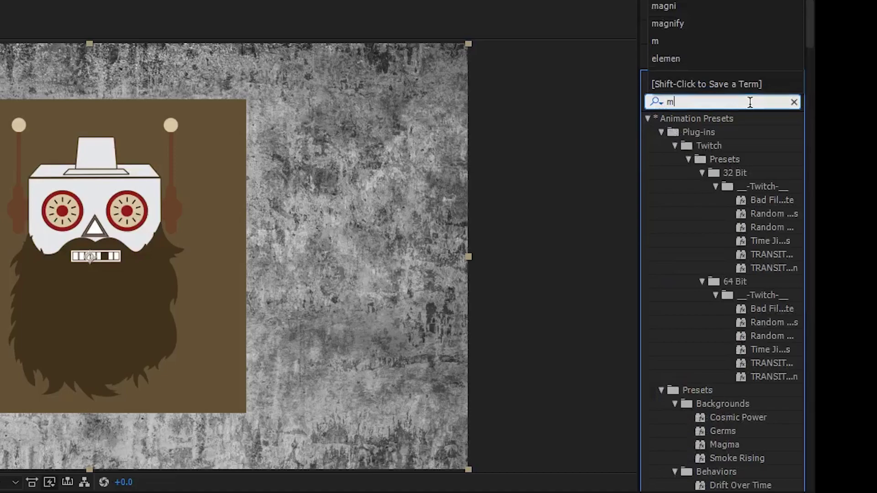
text(otion)
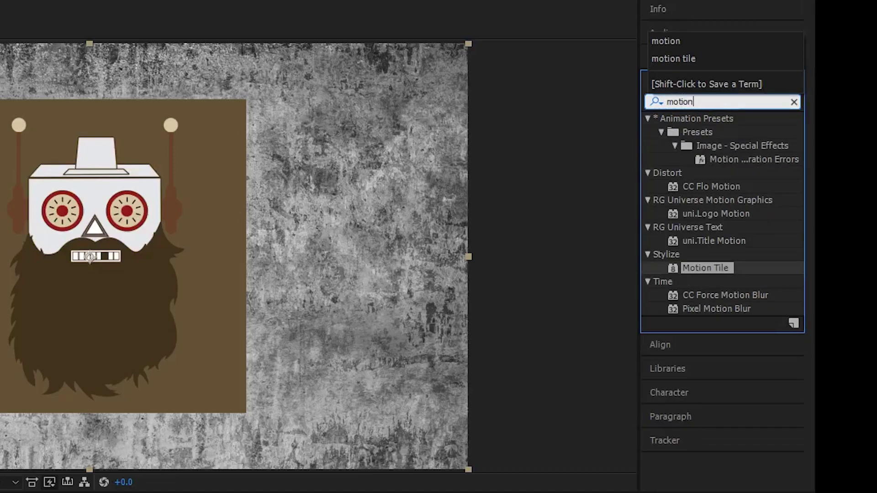
text( tile)
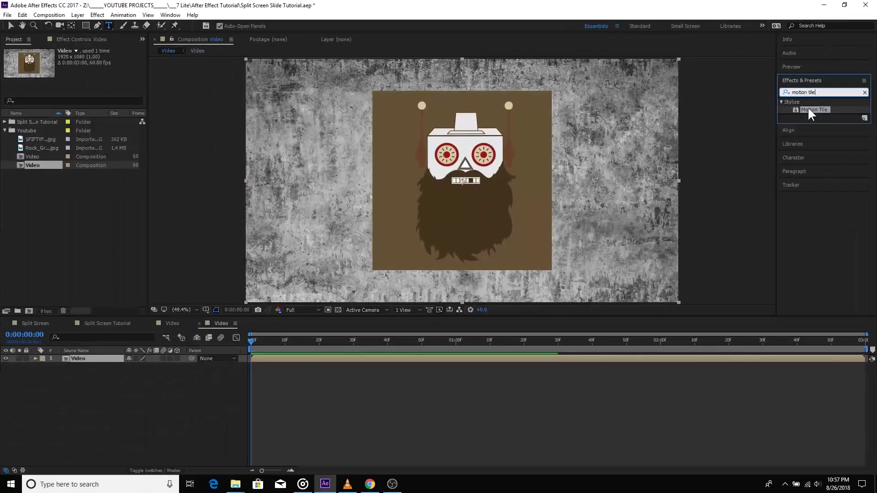
drag(815, 108, 284, 356)
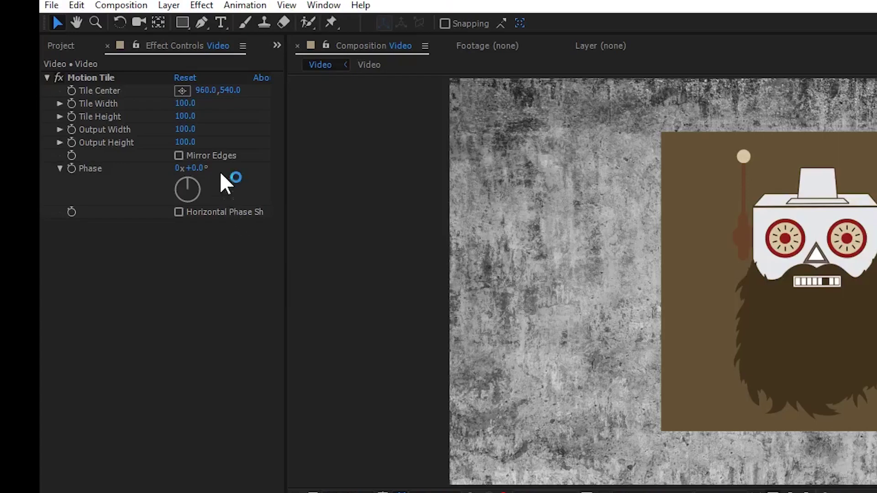
Set the Motion Tile effect's Output Width and Output Height to 420 each
click(180, 130)
text(420)
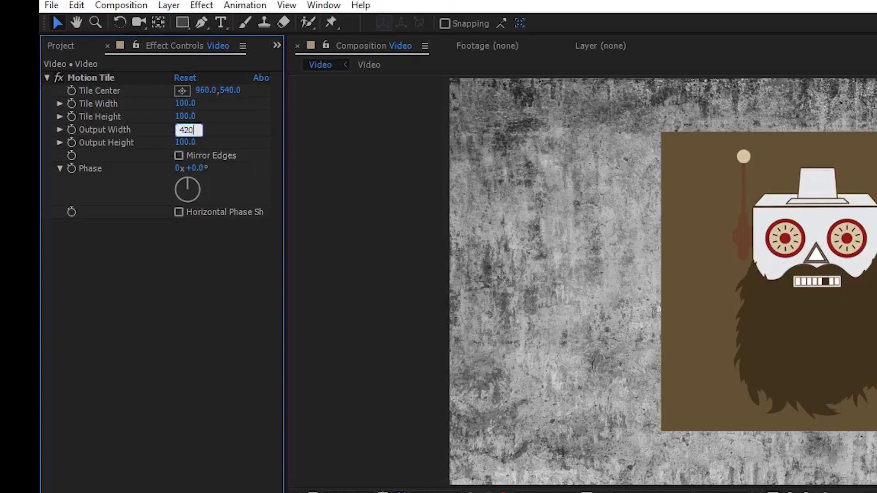
key(Tab)
text(420)
click(161, 288)
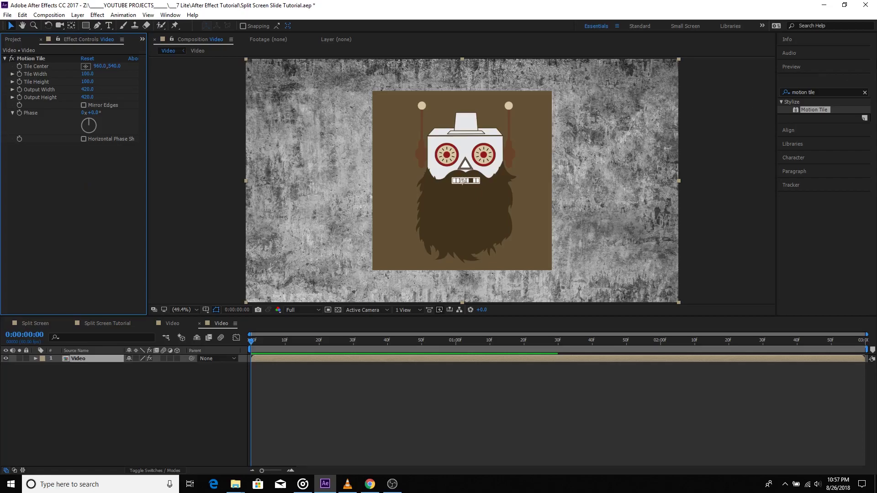
click(818, 80)
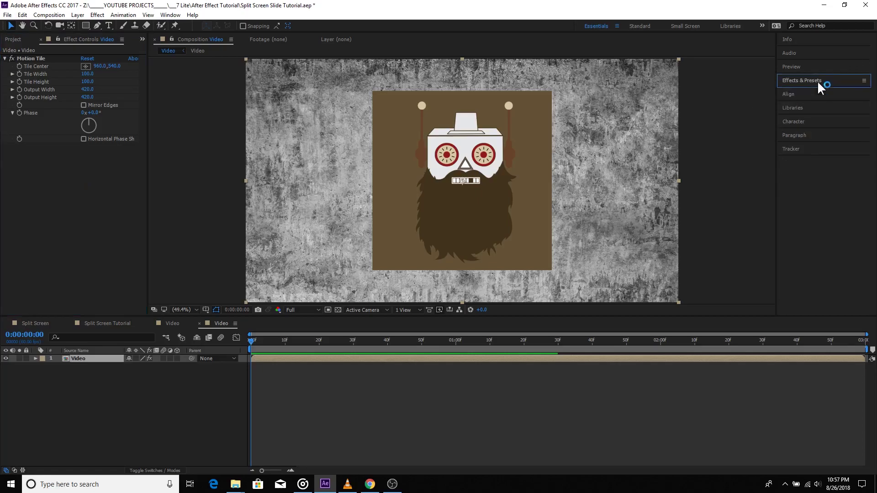
Draw a rectangular mask over the left half of the Video layer, from the frame's centre line to beyond its outer edges
click(188, 309)
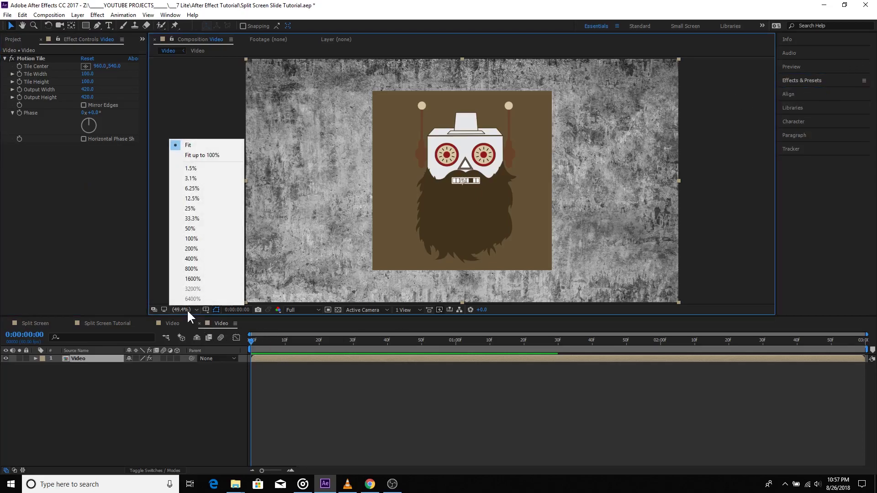
click(190, 200)
click(176, 417)
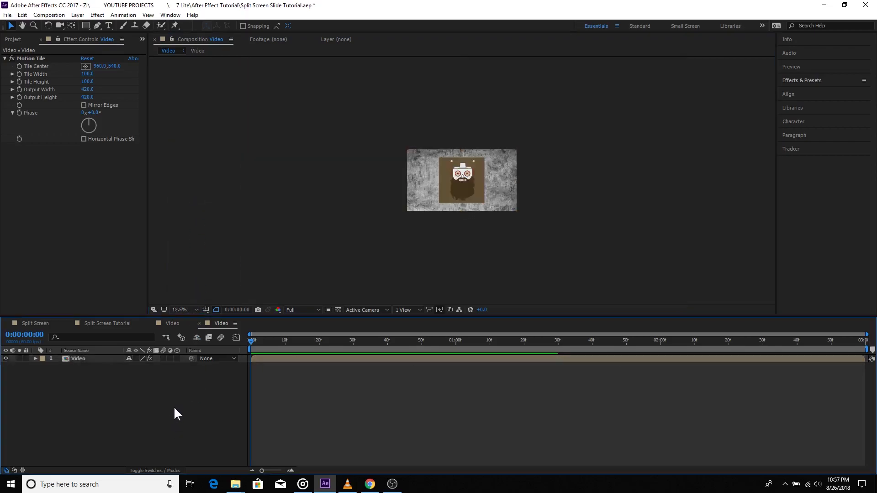
click(185, 309)
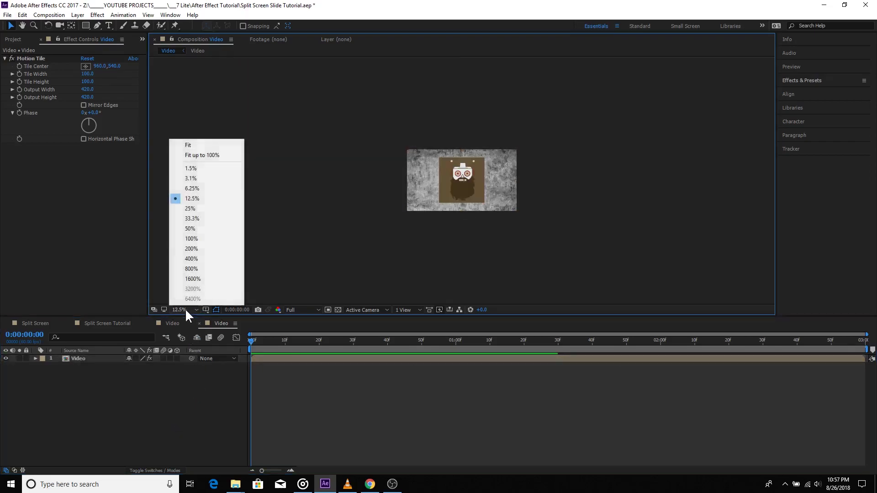
click(195, 209)
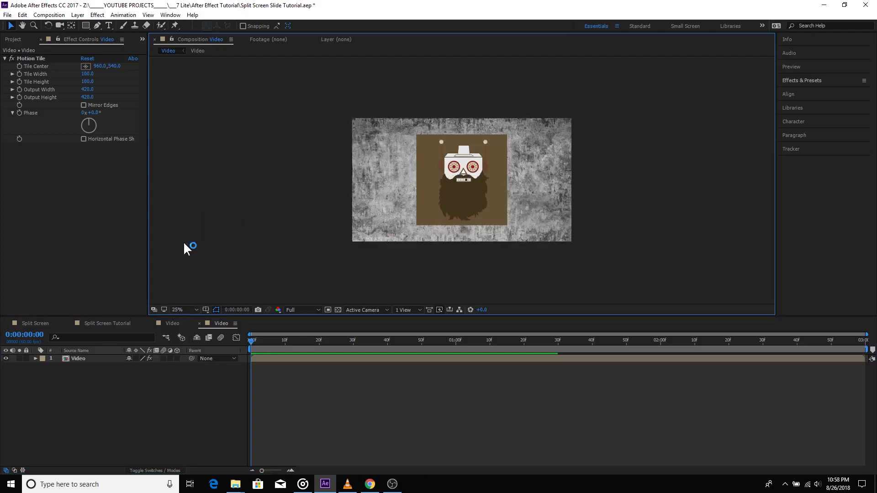
click(97, 358)
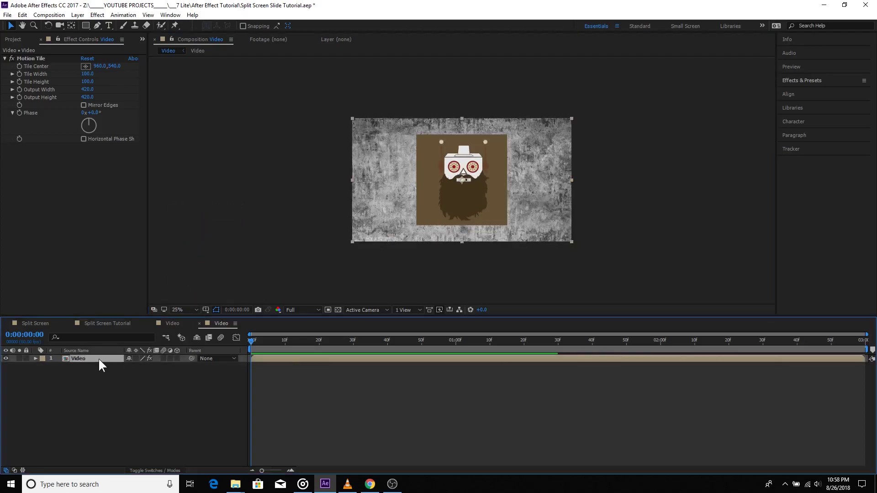
click(85, 24)
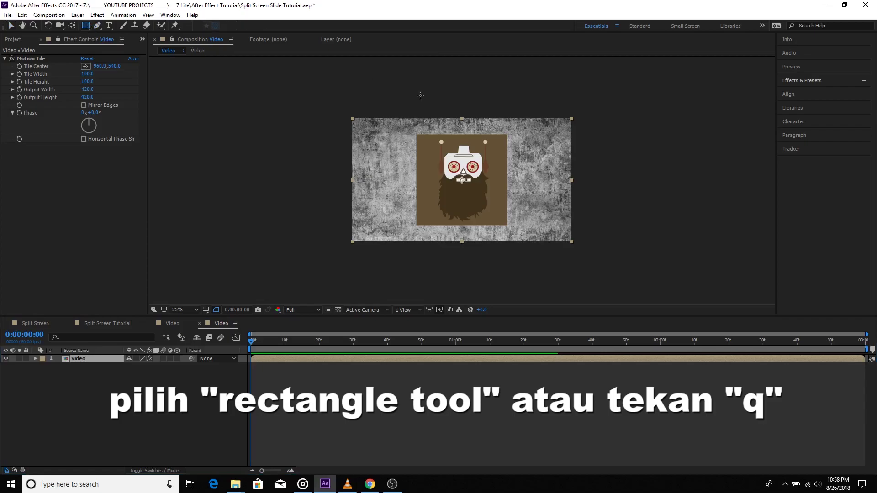
drag(462, 107, 332, 251)
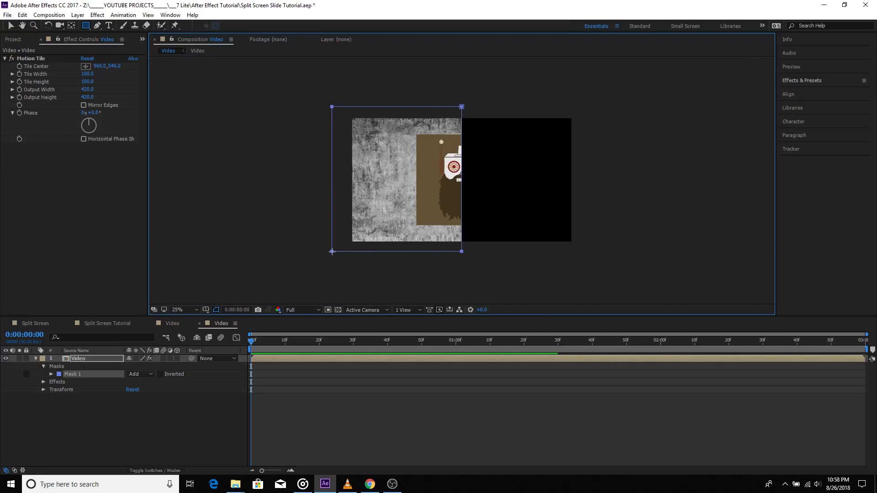
drag(332, 252, 332, 252)
click(147, 417)
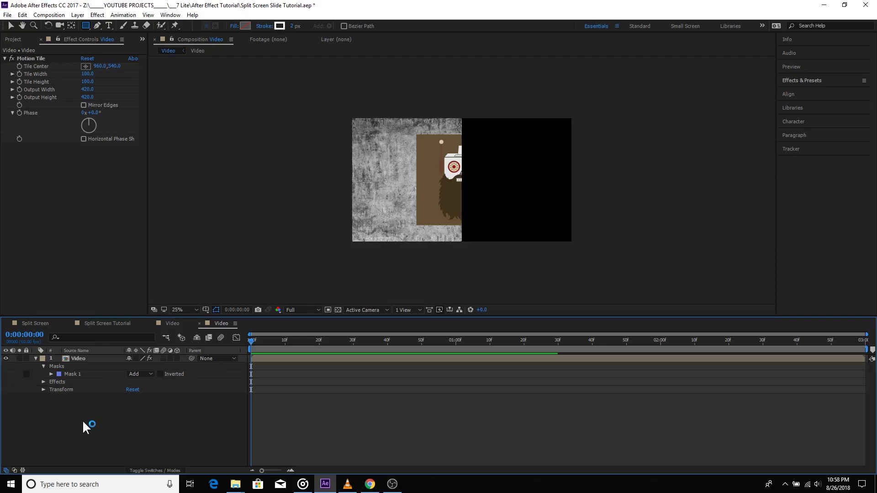
Collapse the masked Video layer's properties and duplicate the layer
click(88, 358)
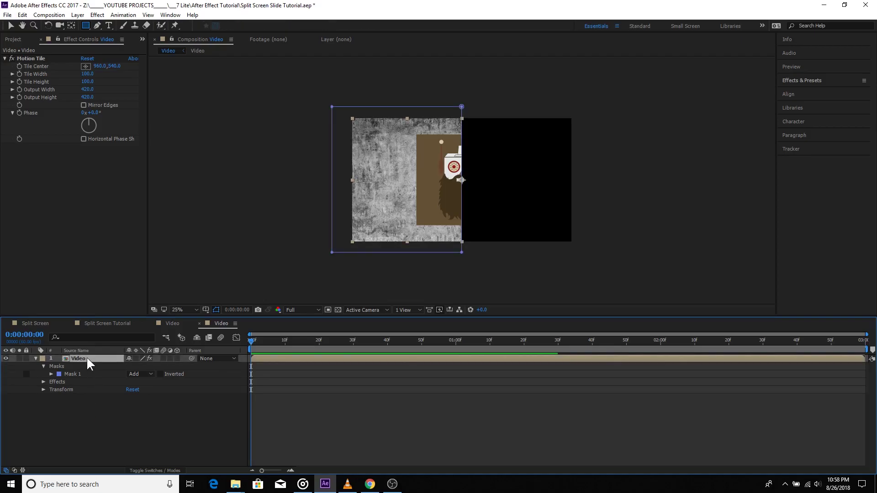
click(36, 359)
click(60, 401)
click(83, 359)
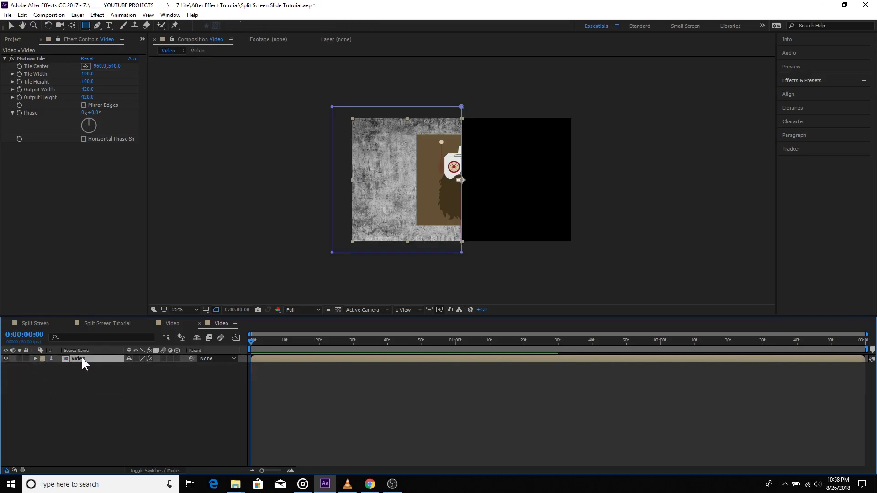
right_click(82, 358)
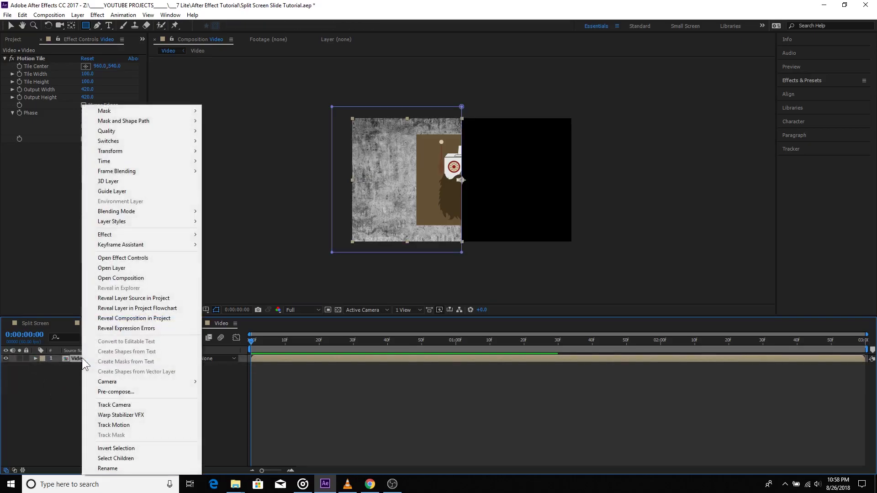
click(72, 356)
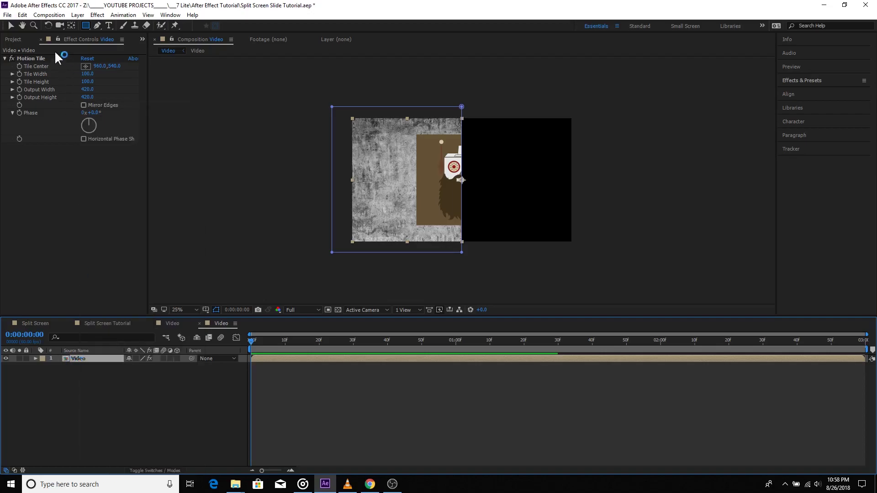
click(23, 15)
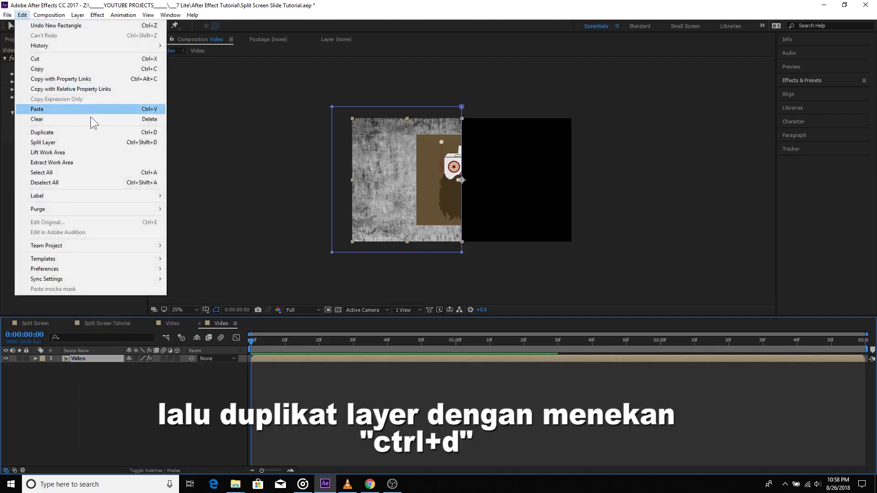
click(76, 130)
click(89, 359)
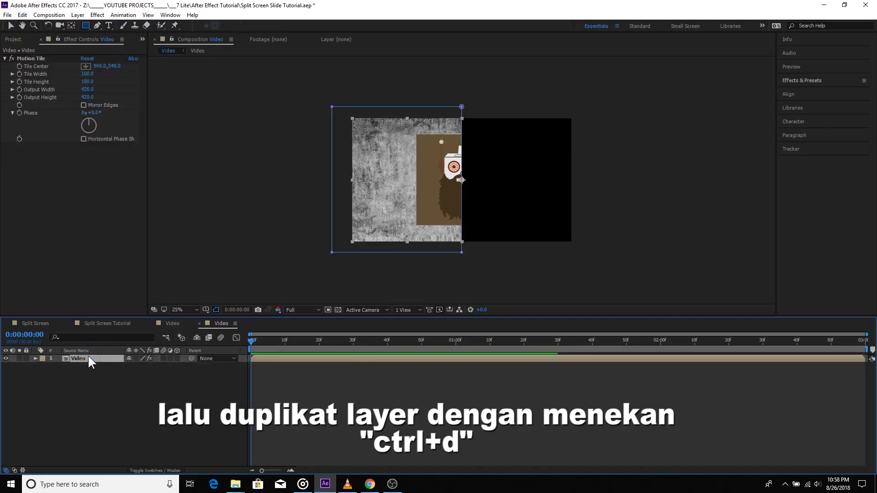
key(ctrl+d)
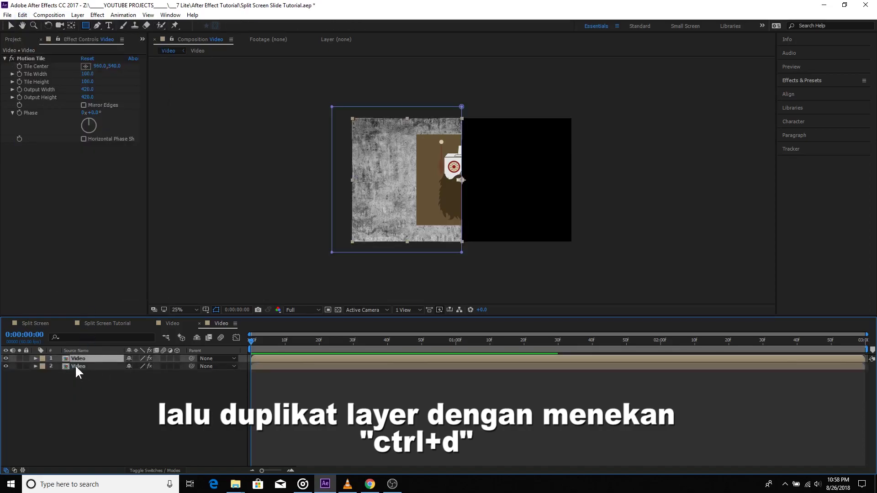
click(76, 367)
Move the outer edge of the upper Video layer's mask across the centre line to cover the right half, and check both layers' masks
click(81, 359)
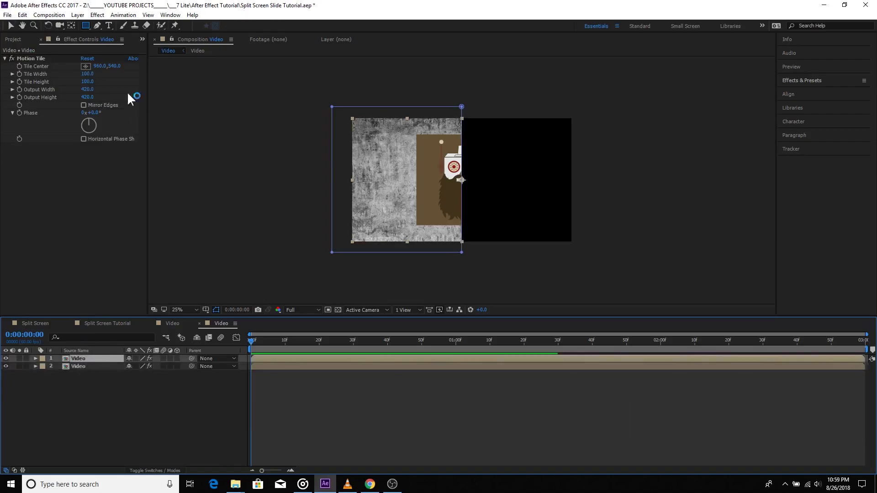
click(12, 26)
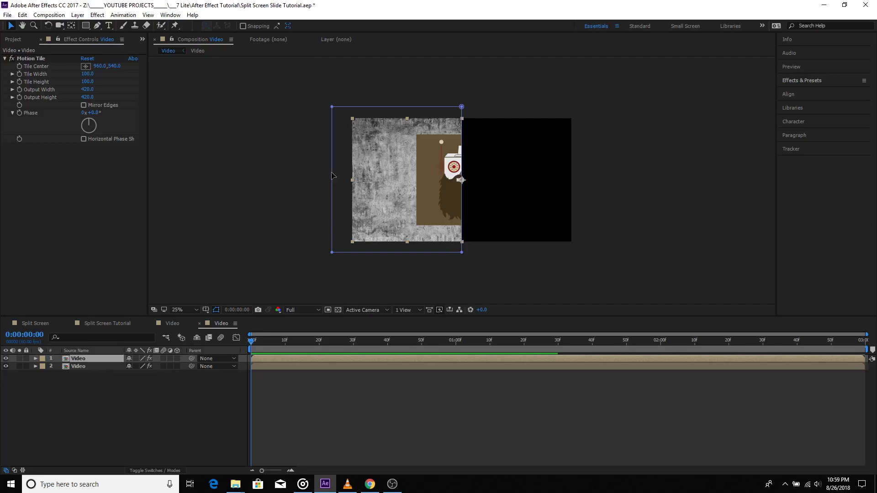
drag(332, 175, 585, 184)
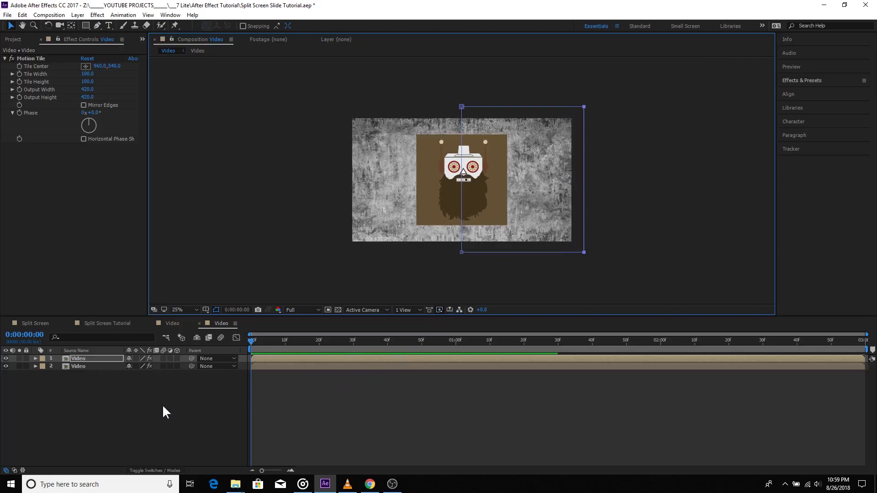
click(89, 367)
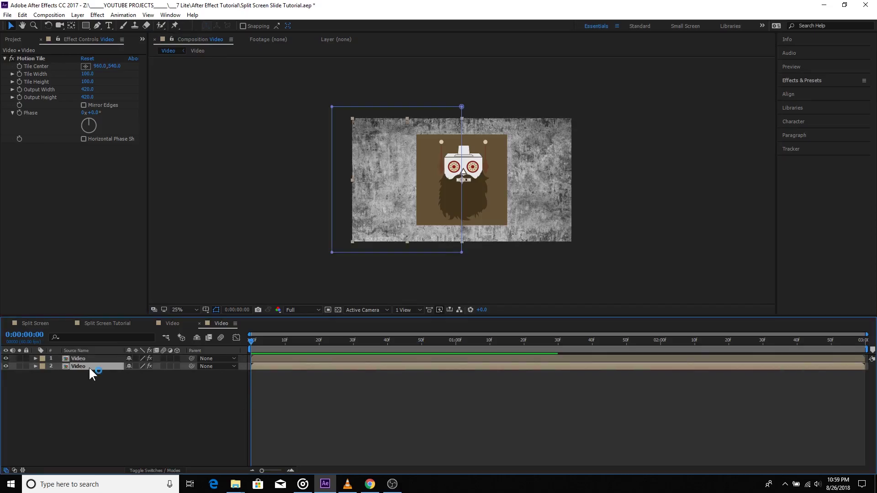
click(88, 358)
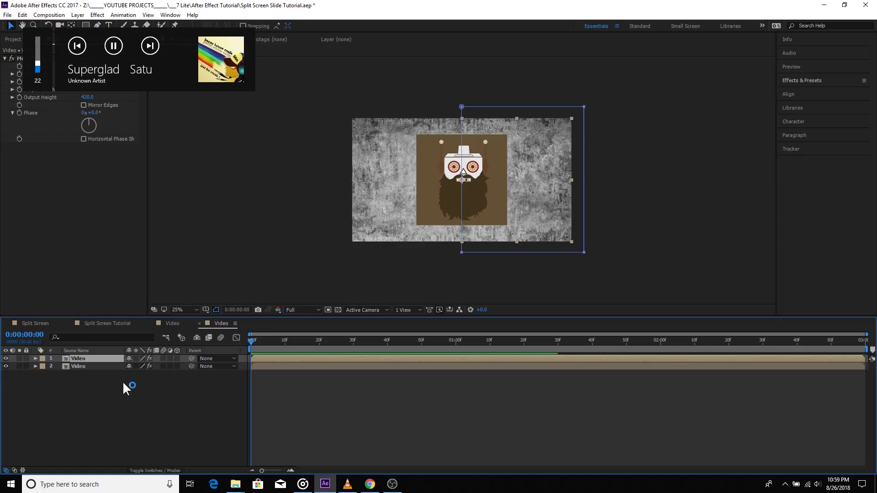
key(XF86AudioNext)
key(XF86AudioNext)
key(XF86AudioNext)
key(XF86AudioNext)
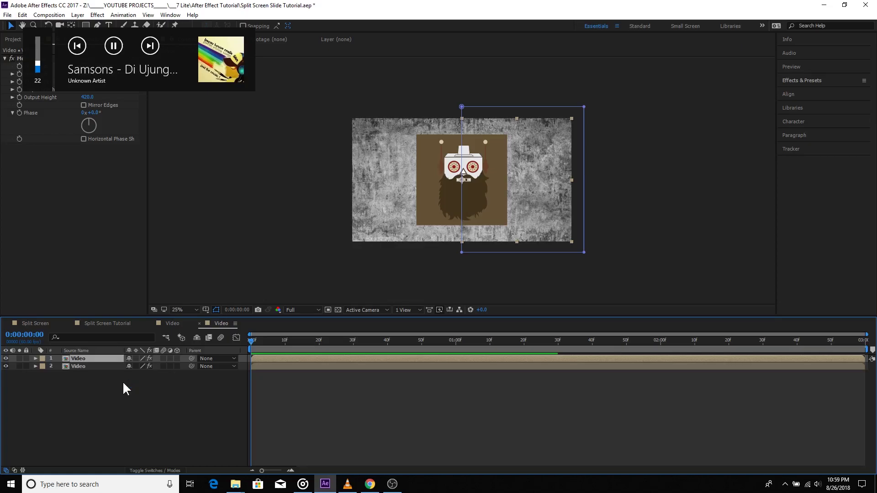
key(XF86AudioNext)
key(XF86AudioNext)
key(XF86AudioNext)
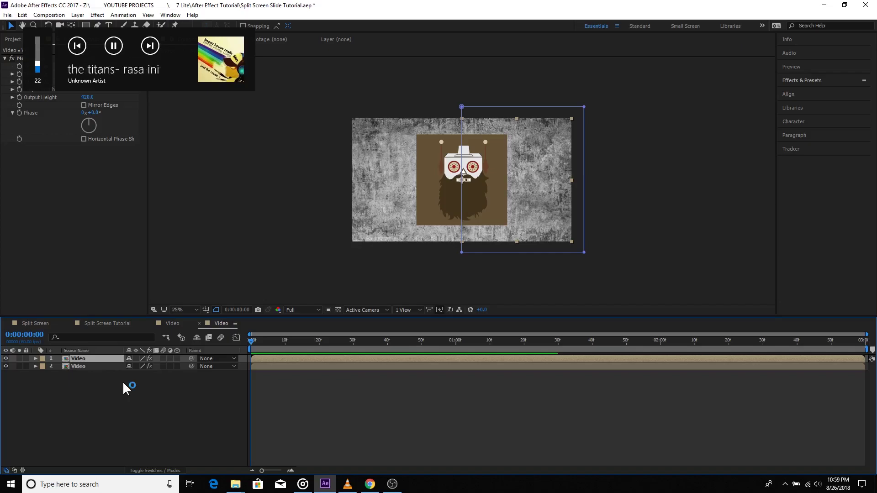
key(XF86AudioNext)
key(XF86AudioNext)
key(XF86AudioNext)
key(XF86AudioNext)
key(XF86AudioNext)
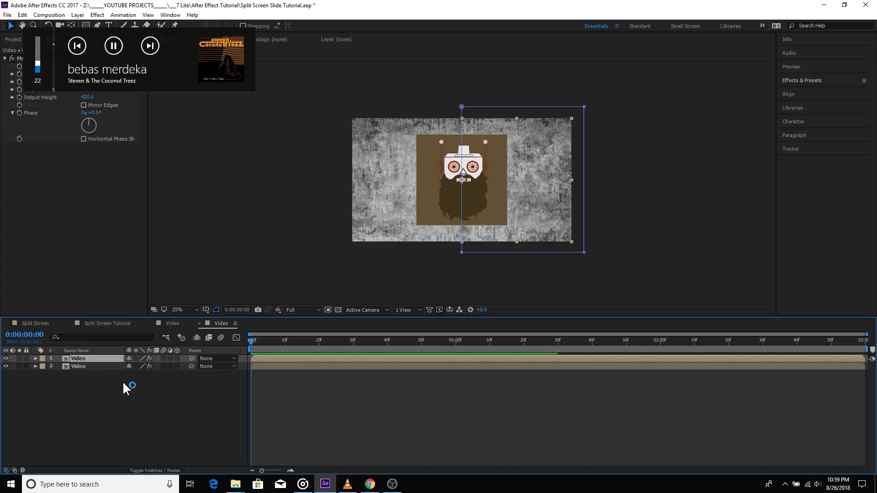
click(123, 384)
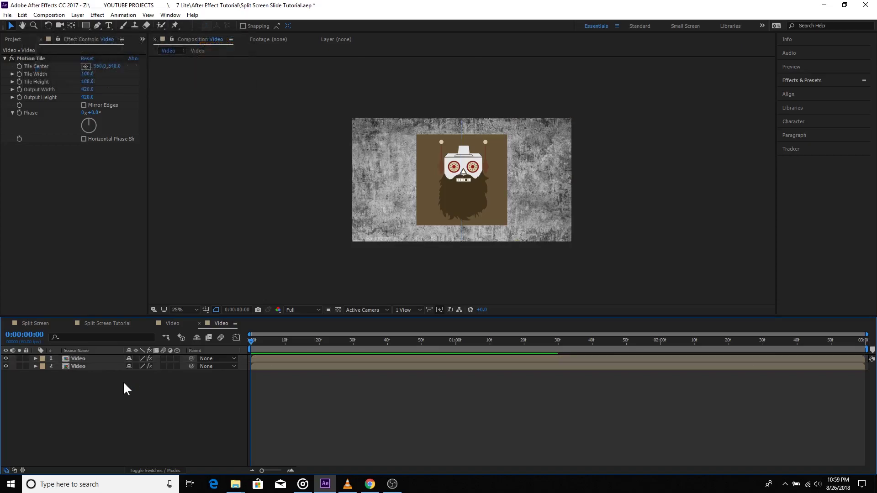
key(XF86AudioRaiseVolume)
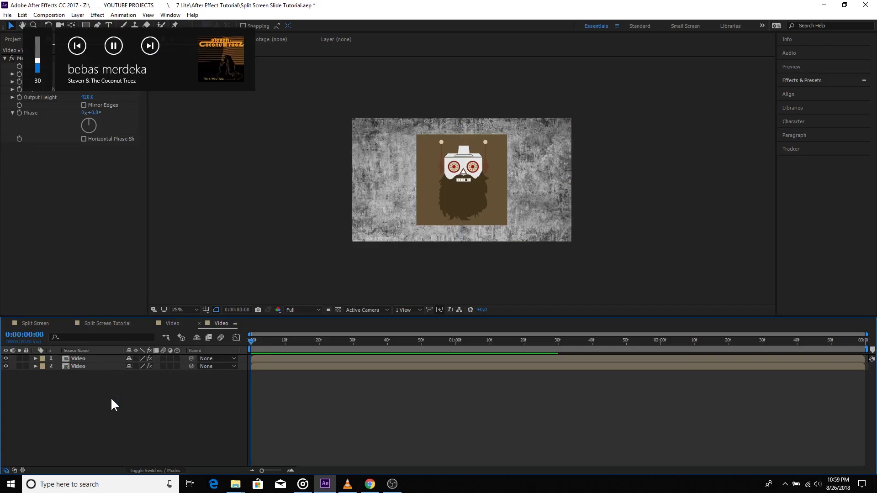
Reveal Position on both Video layers and add Position keyframes at 0:00:00:00 and at the last frame, 0:00:02:59
mouse_move(250, 340)
mouse_down()
mouse_move(385, 340)
mouse_move(245, 347)
mouse_up()
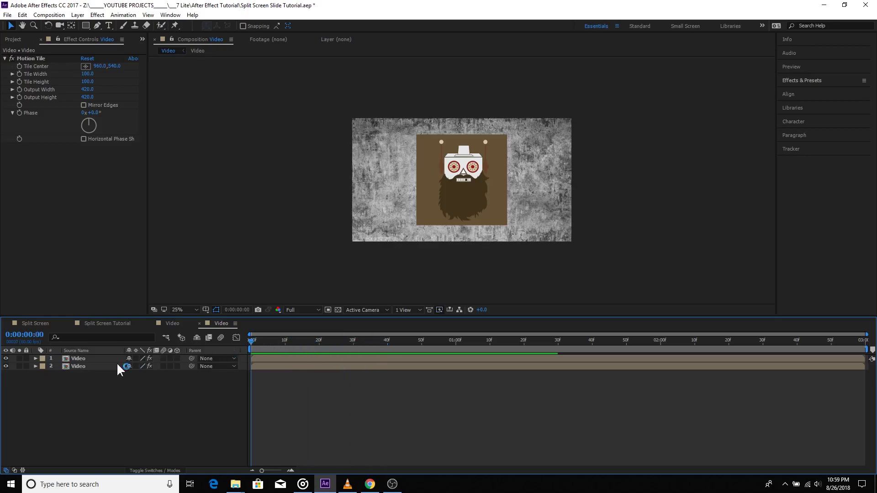
click(87, 366)
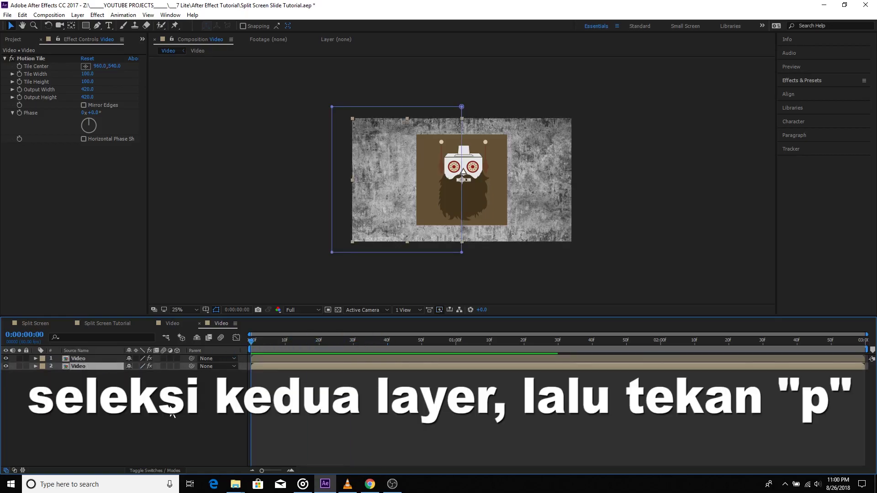
click(120, 381)
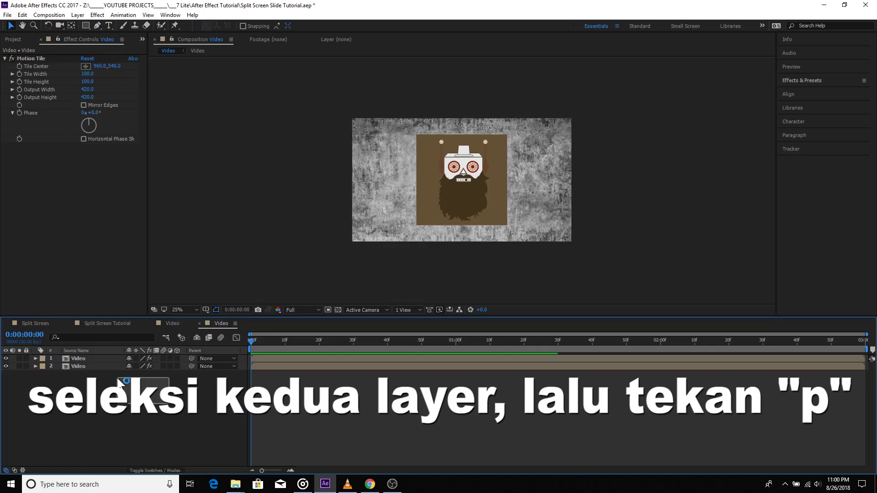
drag(120, 381, 97, 358)
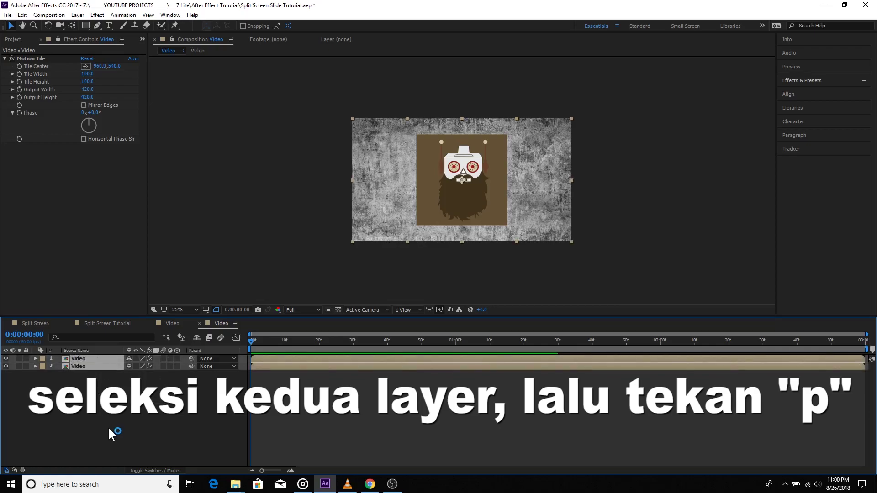
key(p)
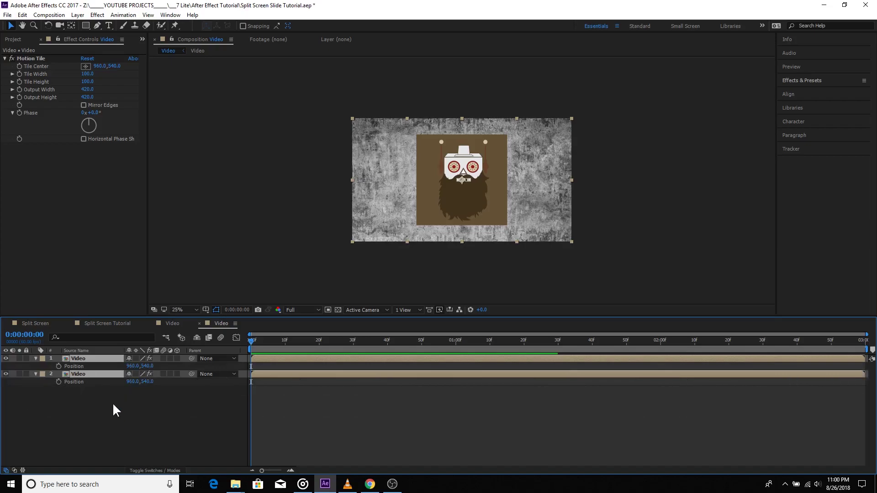
click(59, 367)
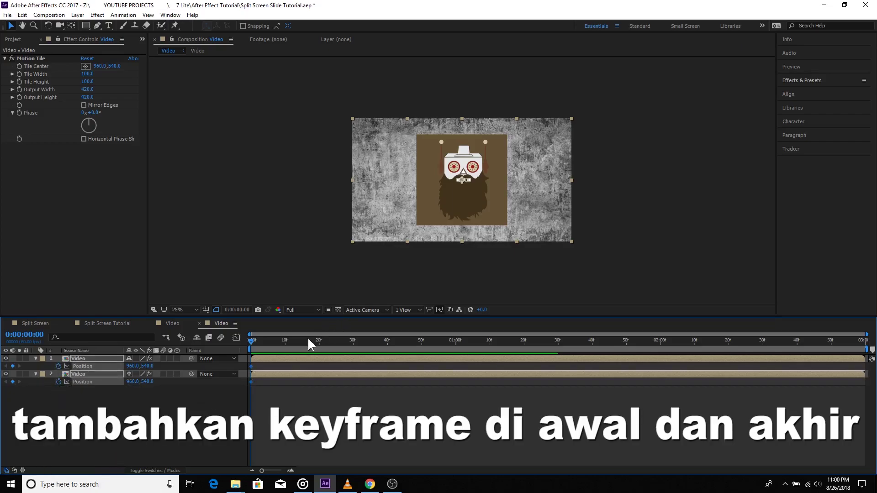
drag(250, 341, 871, 348)
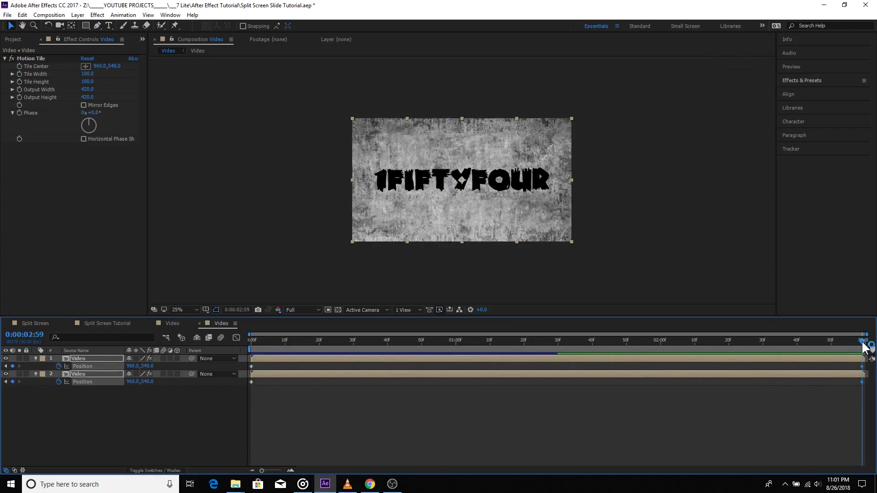
Move the current time to 0:00:01:29 and set the upper Video layer's Motion Tile Output Width to 850 and Output Height to 900
drag(827, 341, 557, 341)
click(377, 410)
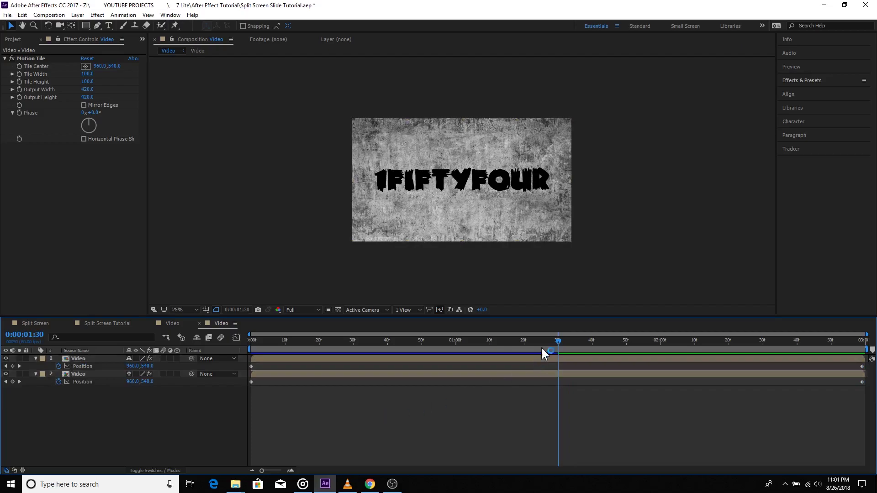
click(555, 340)
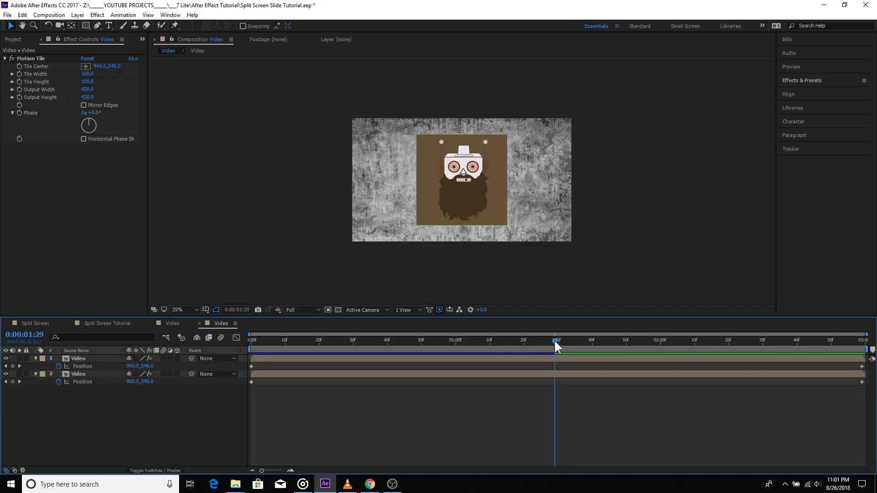
drag(556, 340, 555, 339)
click(278, 358)
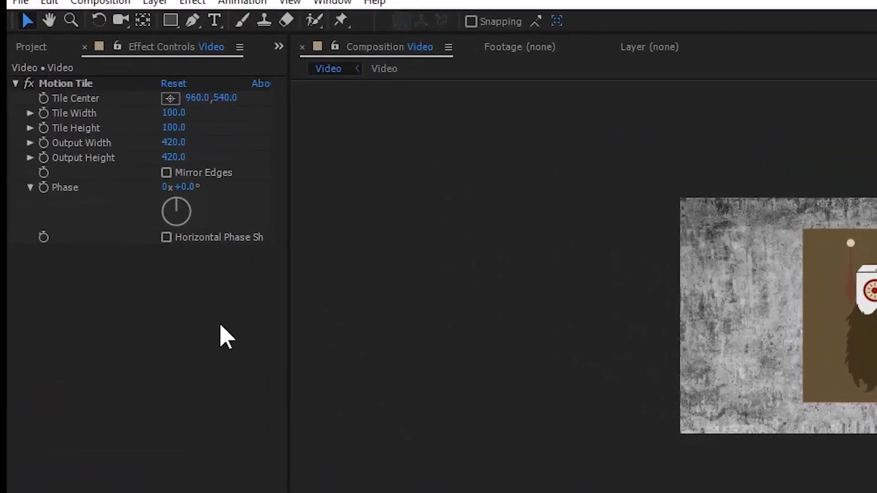
click(185, 147)
text(850)
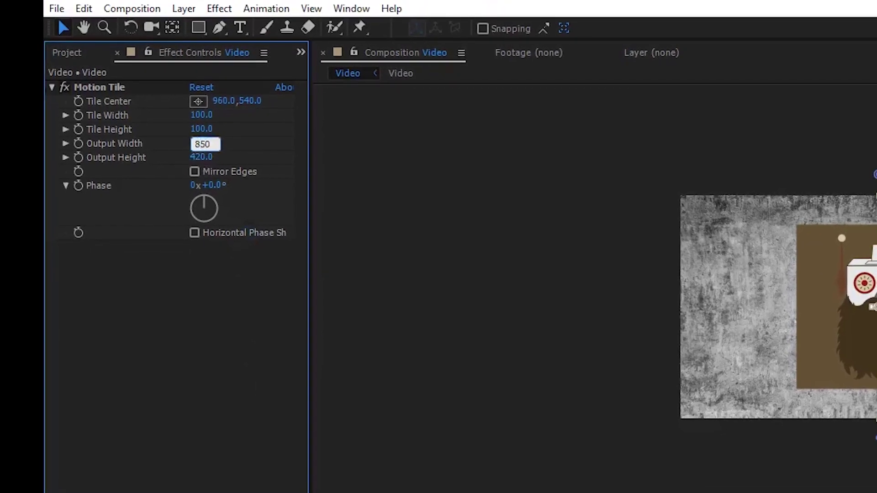
click(200, 155)
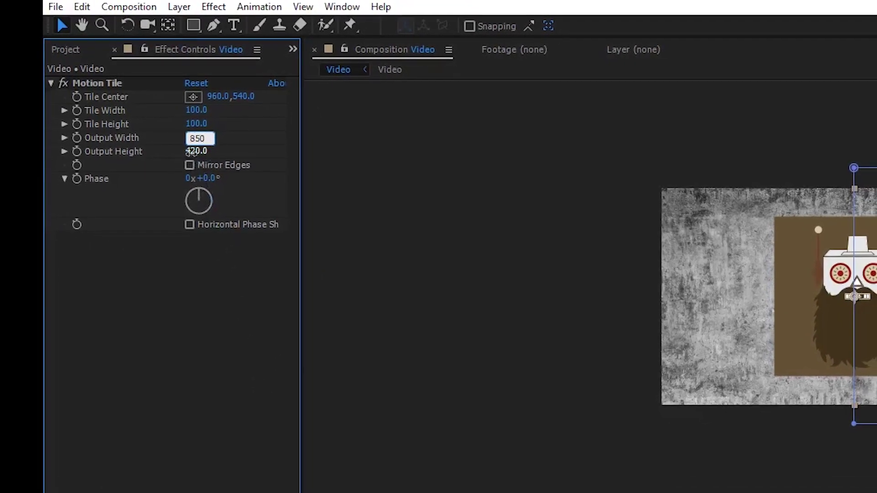
text(900)
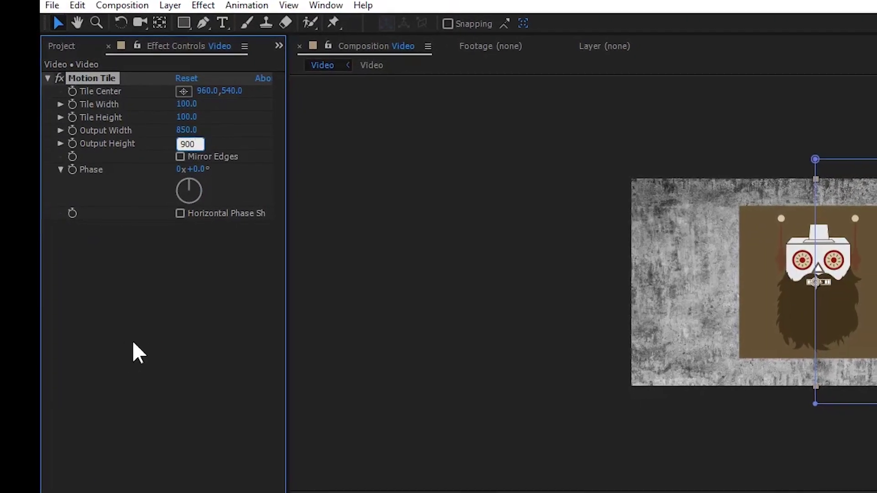
key(Return)
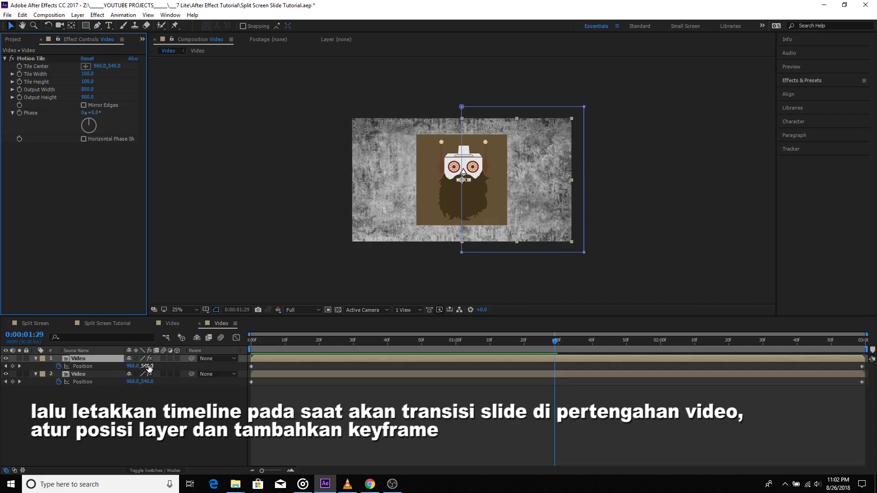
Keyframe the upper Video layer's vertical Position at 2000 at 0:00:01:29
drag(149, 368, 209, 368)
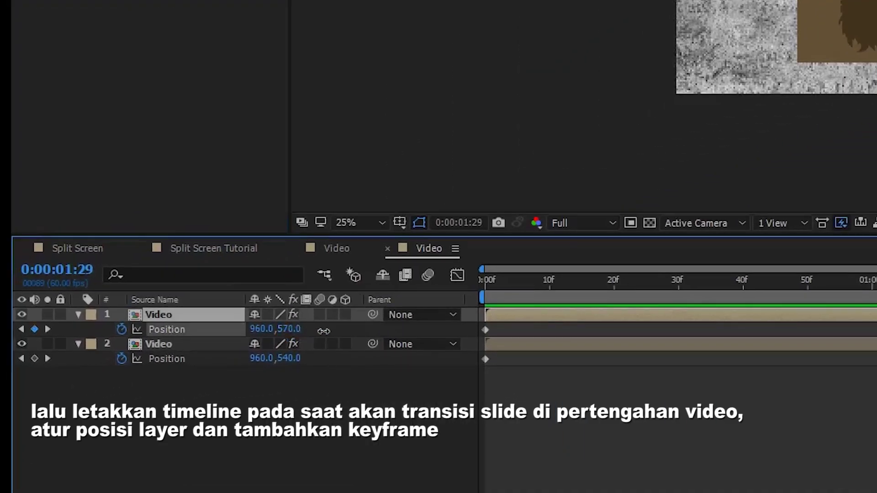
drag(406, 331, 847, 340)
click(293, 329)
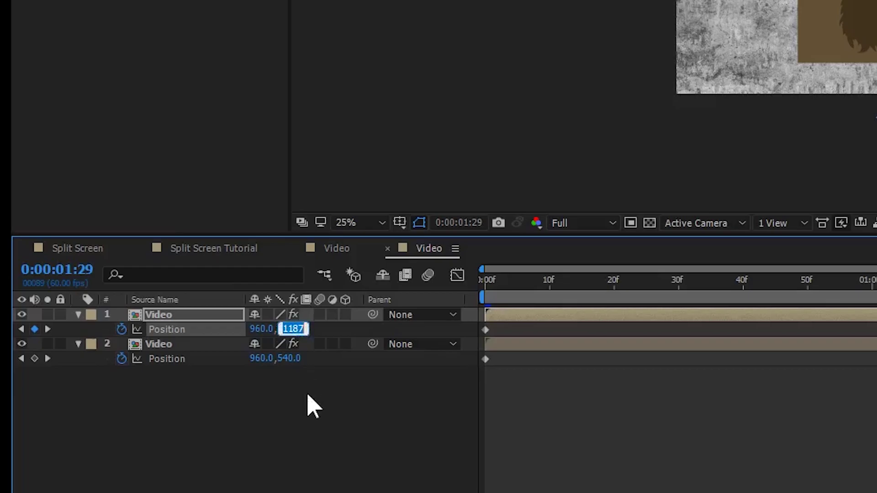
text(2000)
key(Return)
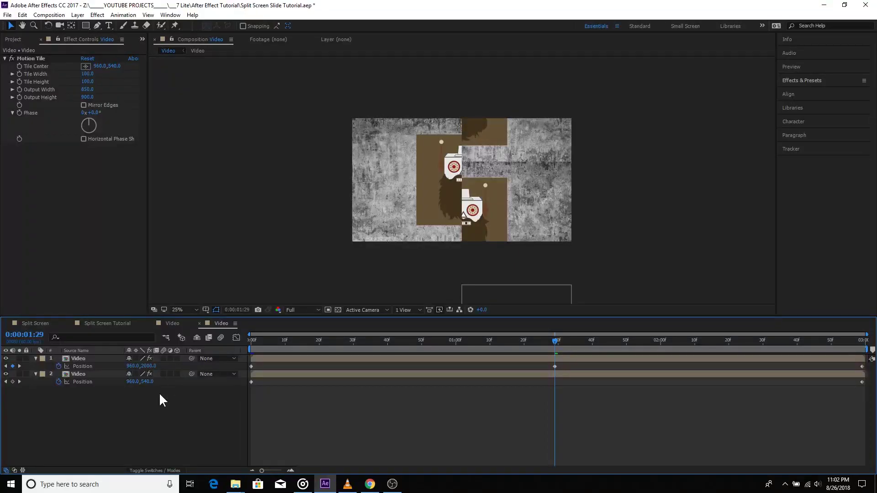
Set the lower Video layer's Motion Tile Output Width to 900 and Output Height to 850
click(284, 376)
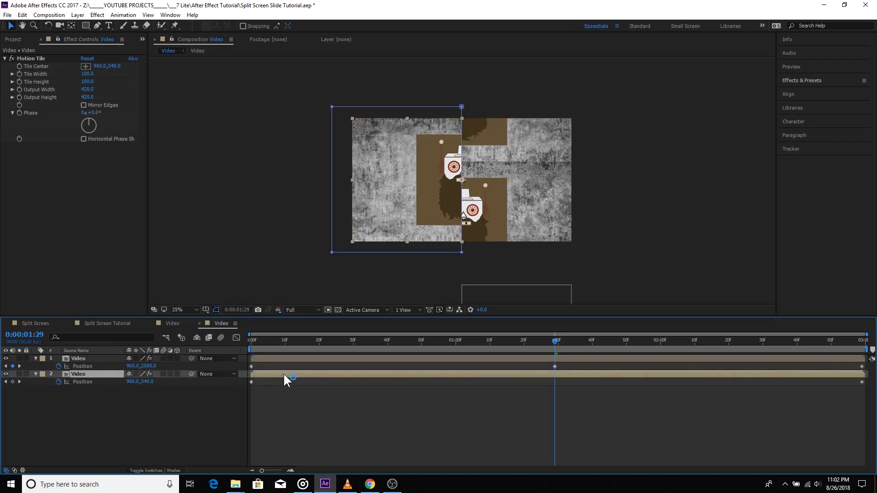
click(308, 358)
click(311, 374)
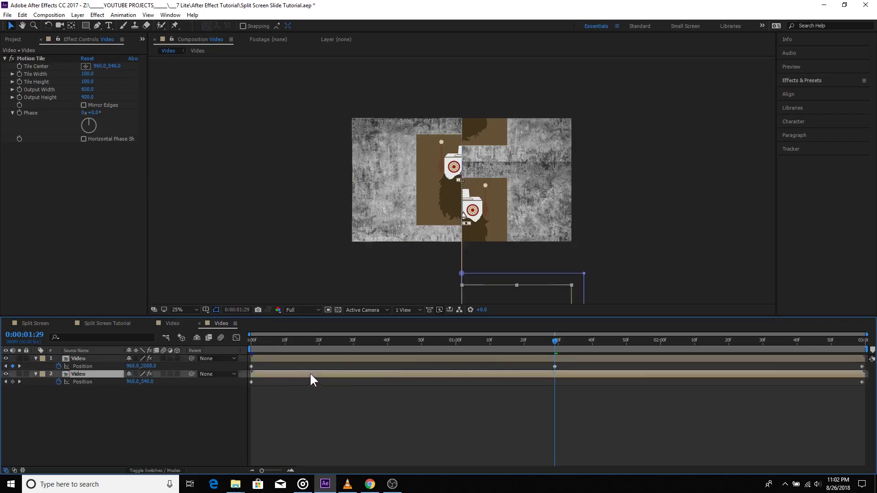
click(88, 89)
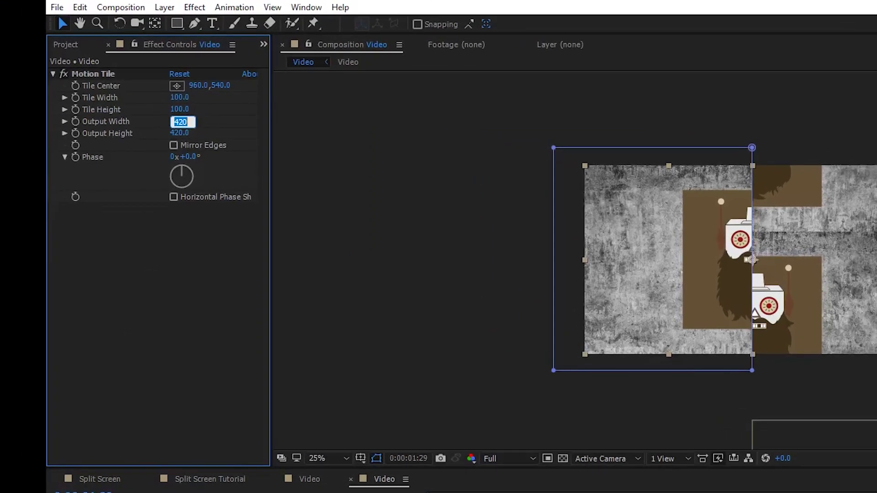
text(900)
click(180, 134)
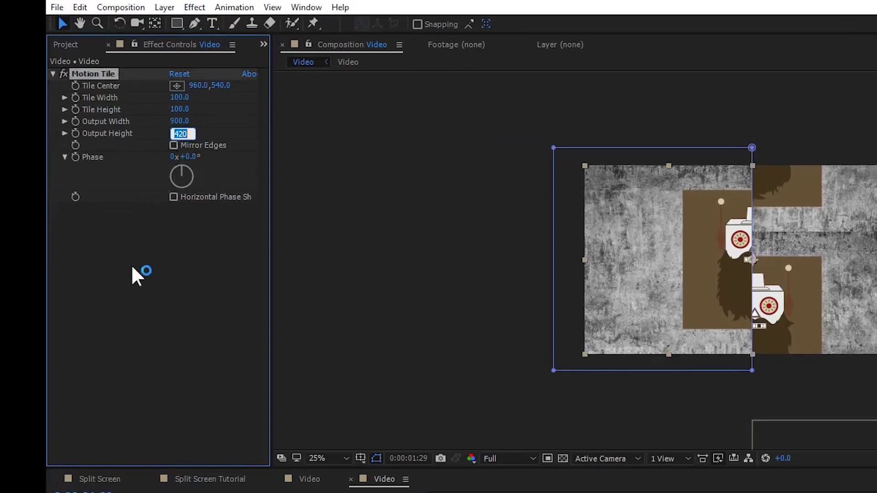
text(850)
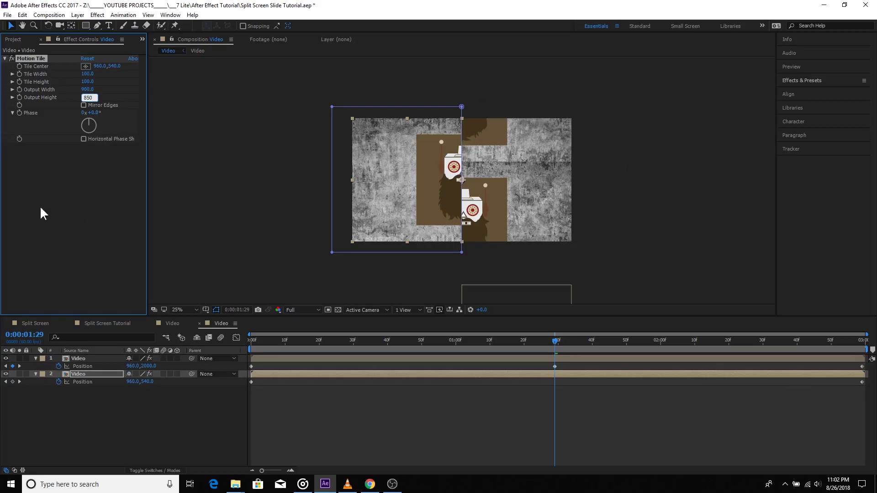
click(56, 202)
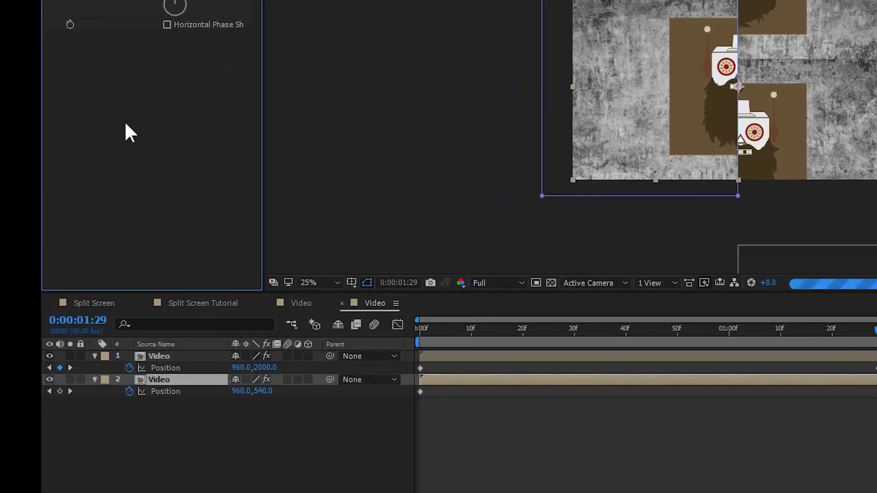
Shift the lower Video layer up to a vertical Position of 209 and reduce the preview resolution to Half
click(266, 391)
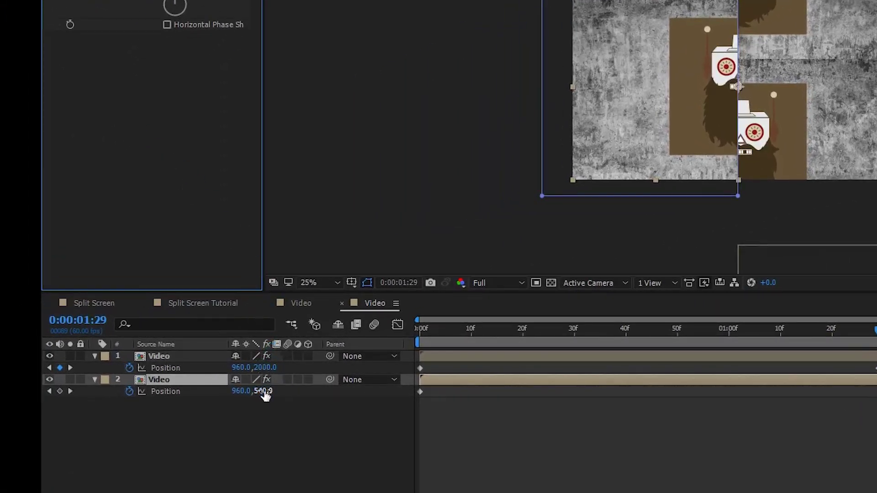
text(410)
key(Return)
drag(120, 401, 46, 392)
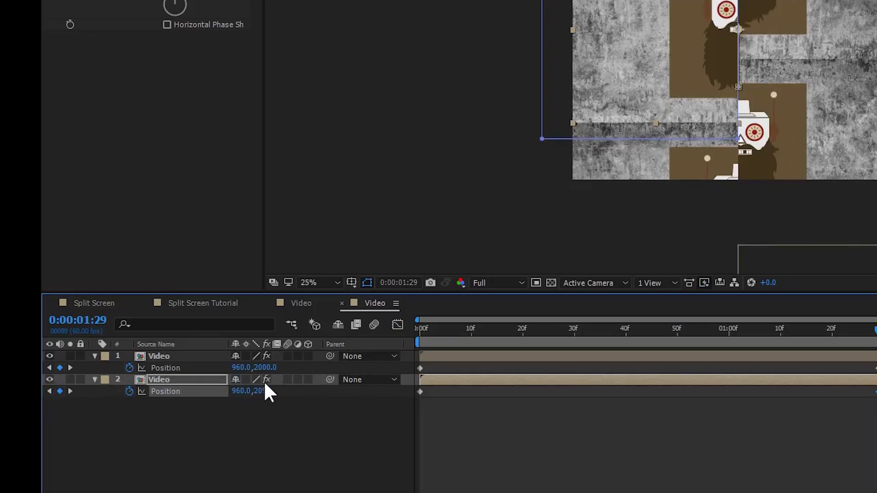
click(490, 282)
click(503, 335)
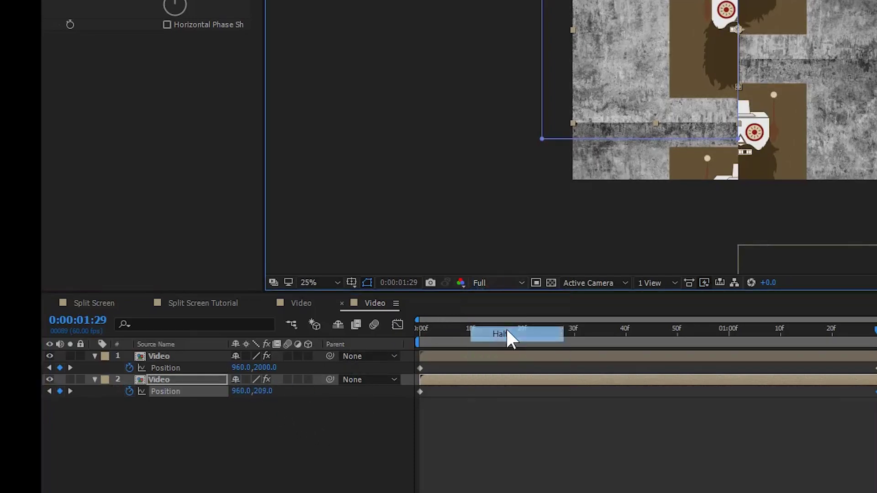
Set the lower Video layer's vertical Position to -2000 at 0:00:01:29
drag(262, 392, 44, 392)
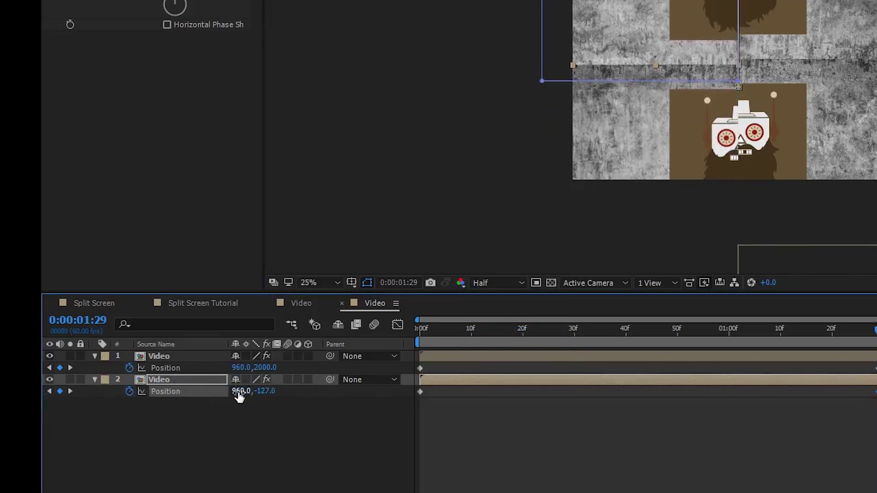
click(265, 392)
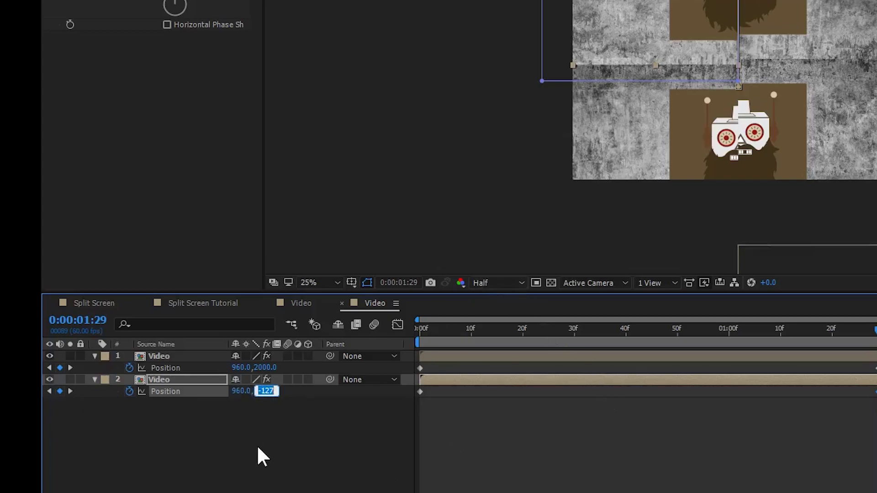
text(-2000)
click(270, 445)
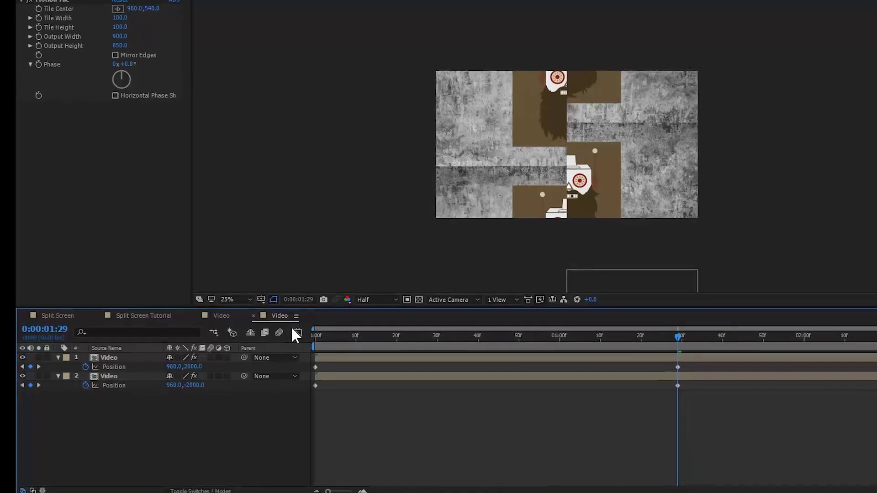
click(376, 375)
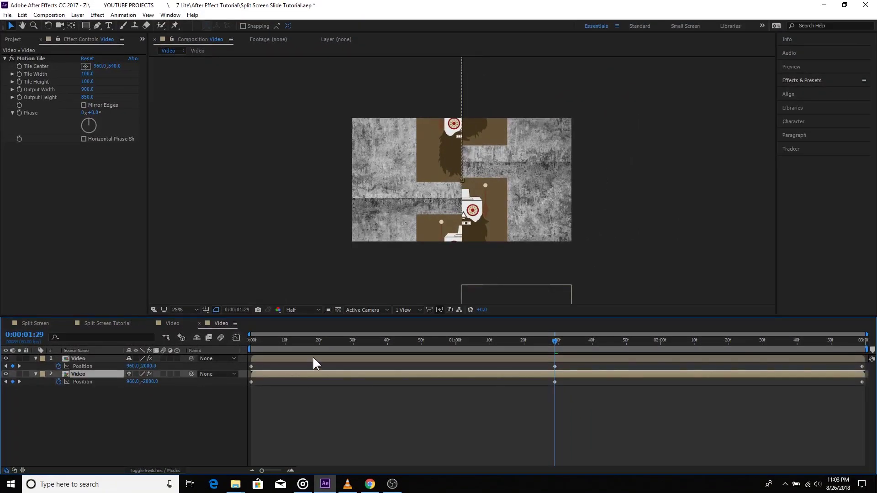
Set the lower Video layer's vertical Position to -1000 at 0:00:01:29
click(314, 360)
click(317, 376)
click(182, 310)
click(193, 198)
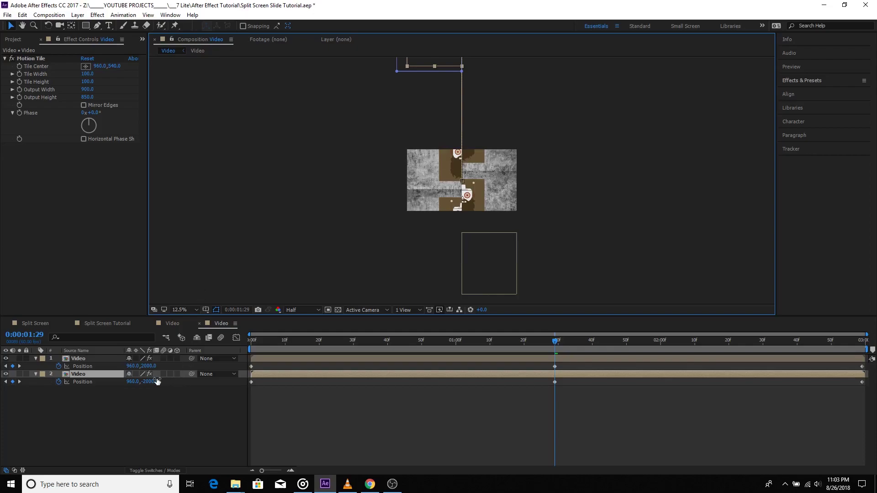
drag(150, 382, 565, 376)
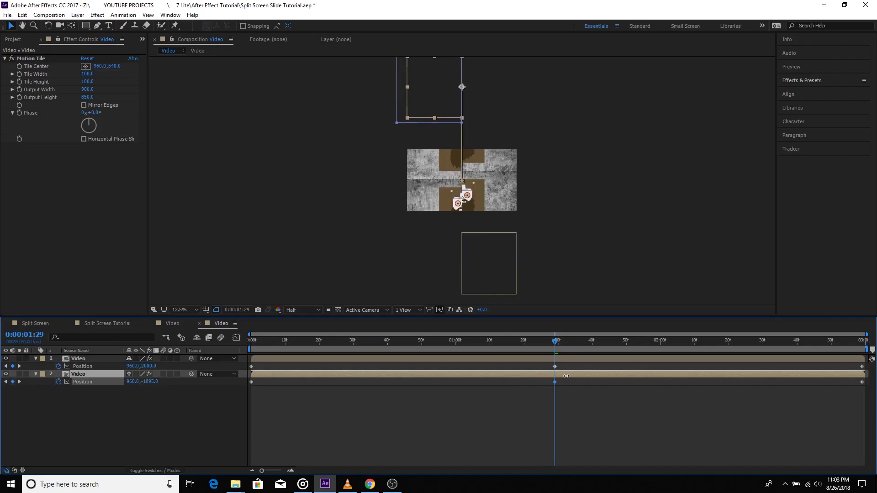
click(151, 382)
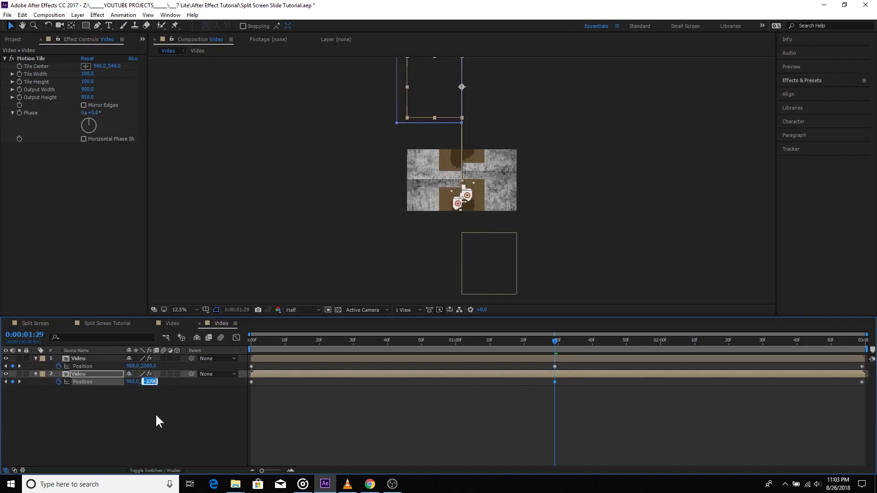
text(-1000)
key(Return)
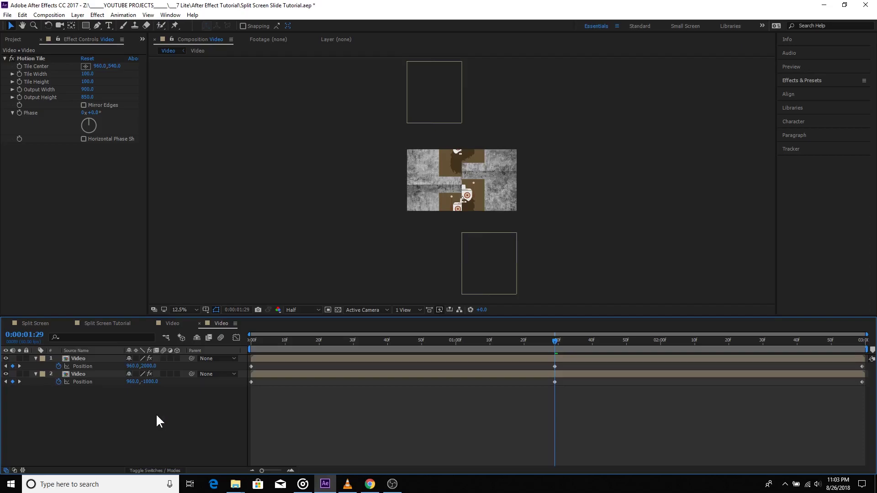
Move the current time one frame forward to 0:00:01:30
click(185, 306)
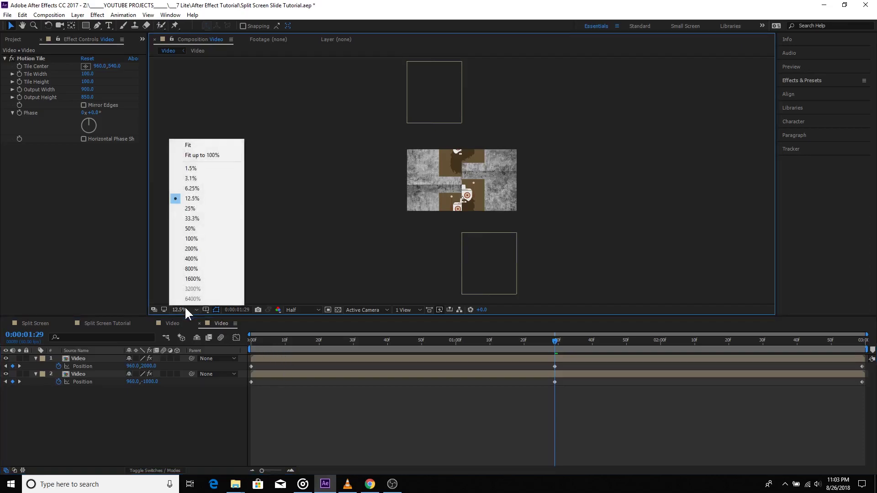
click(188, 144)
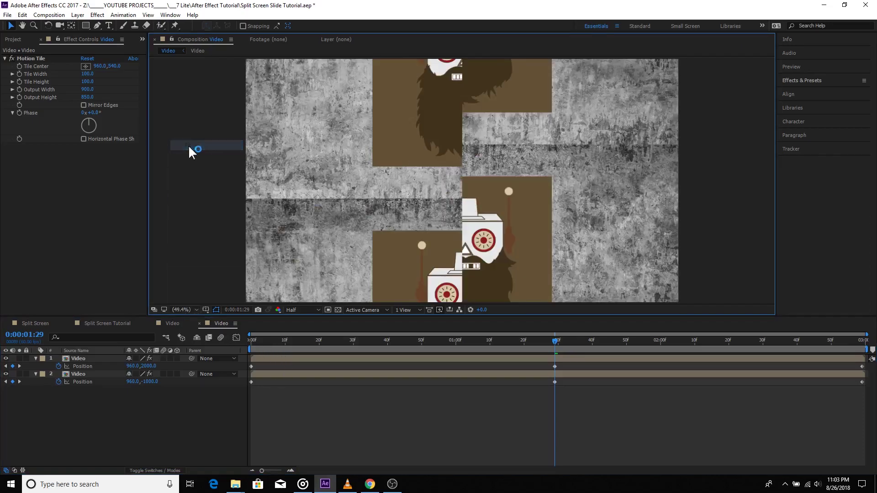
click(184, 310)
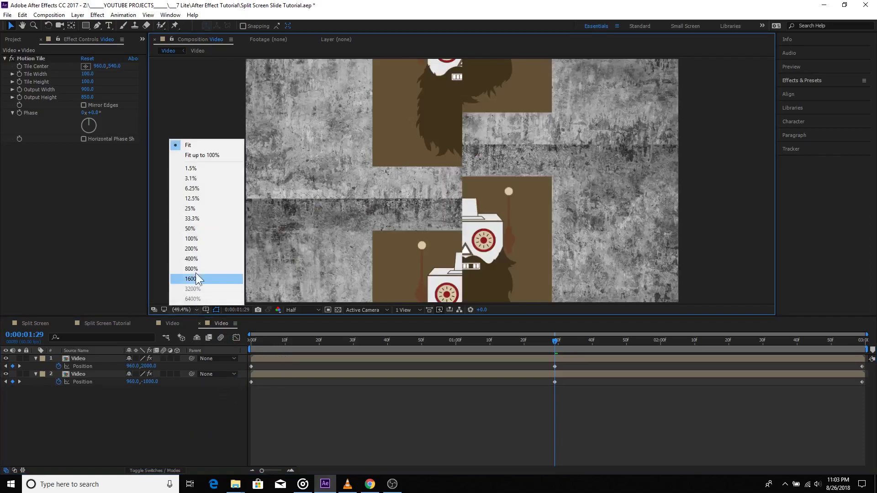
click(189, 208)
click(171, 427)
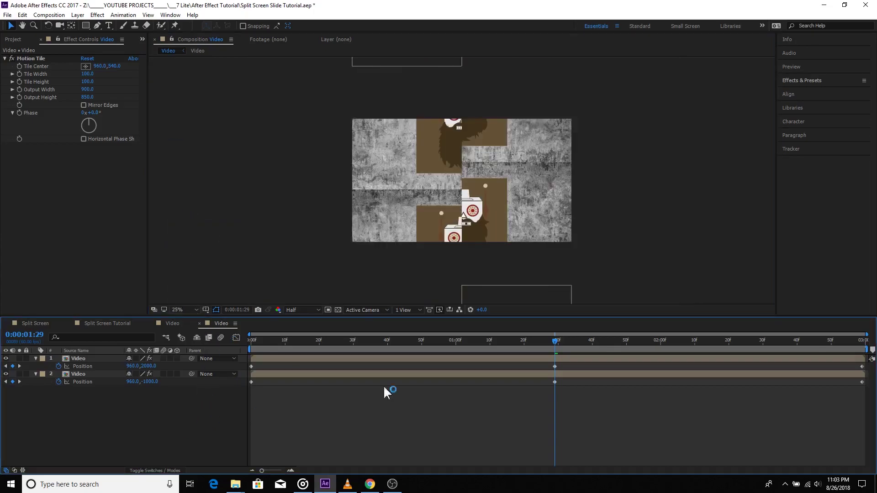
click(582, 358)
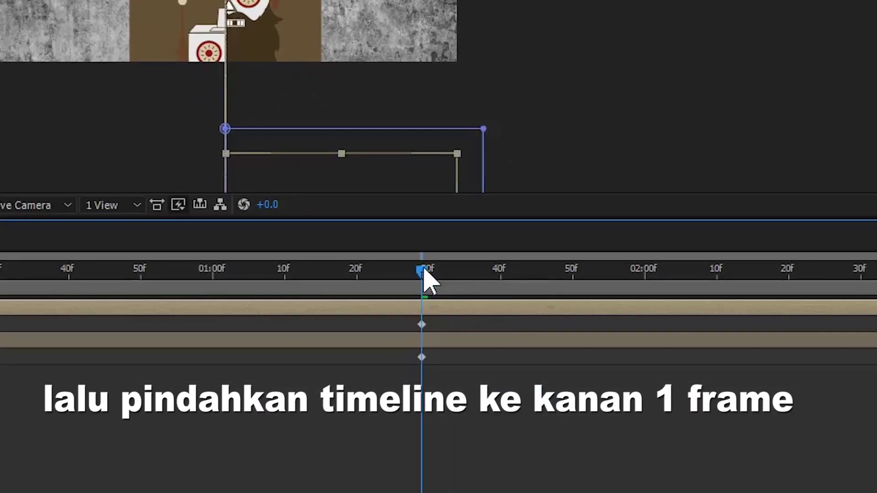
click(545, 335)
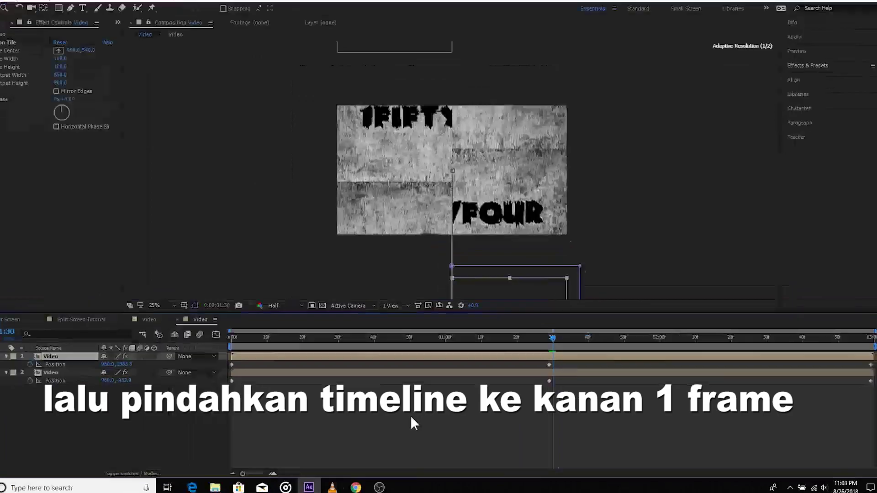
click(491, 420)
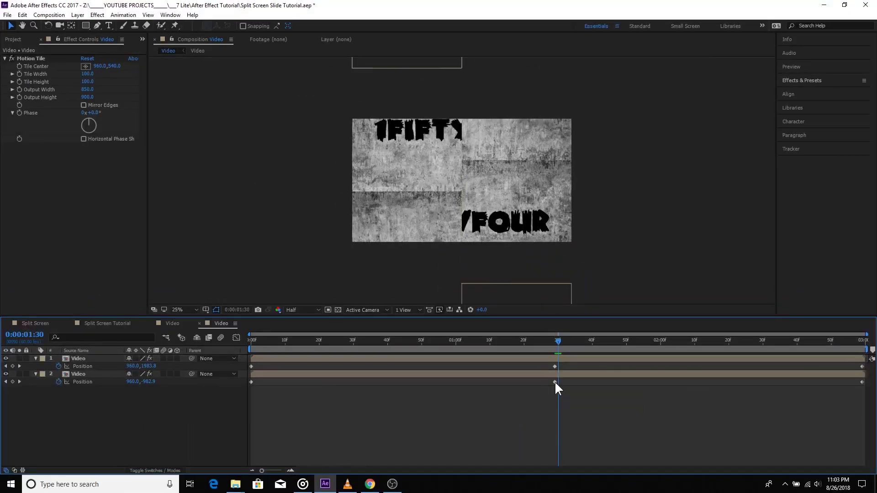
Swap the two Video layers' 0:00:01:29 Position keyframes by copying each one onto the other layer at 0:00:01:30
click(555, 382)
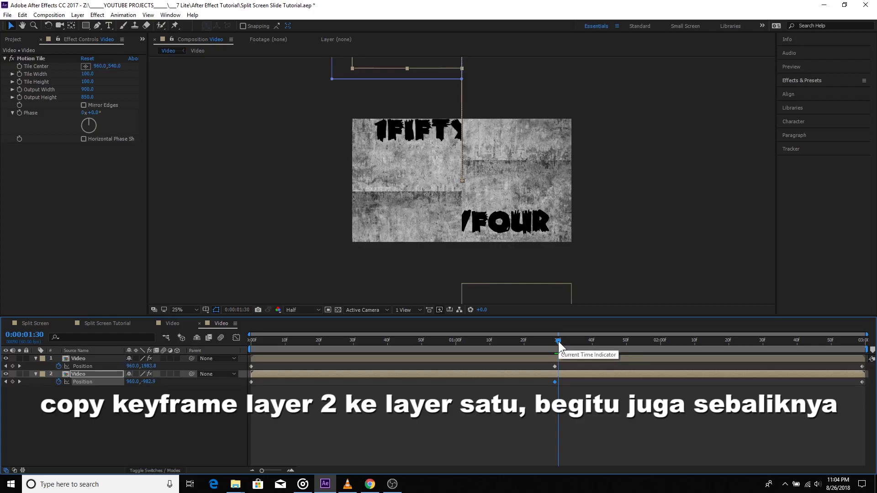
click(561, 357)
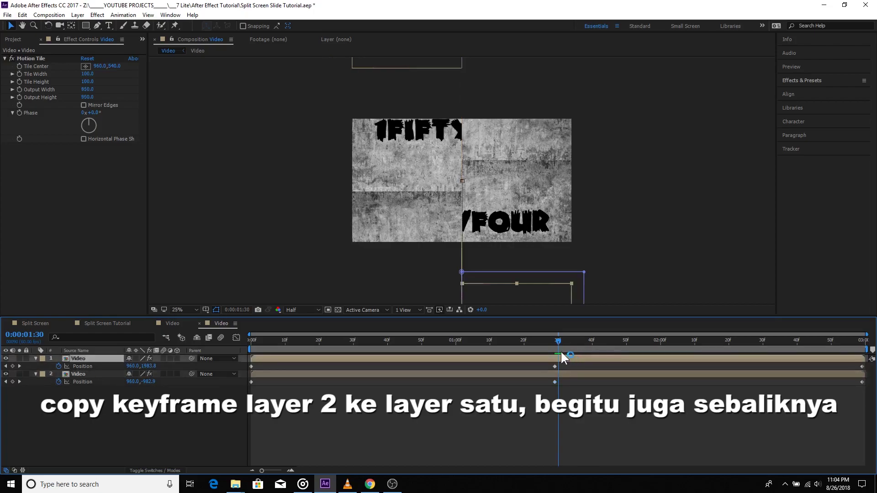
key(ctrl+v)
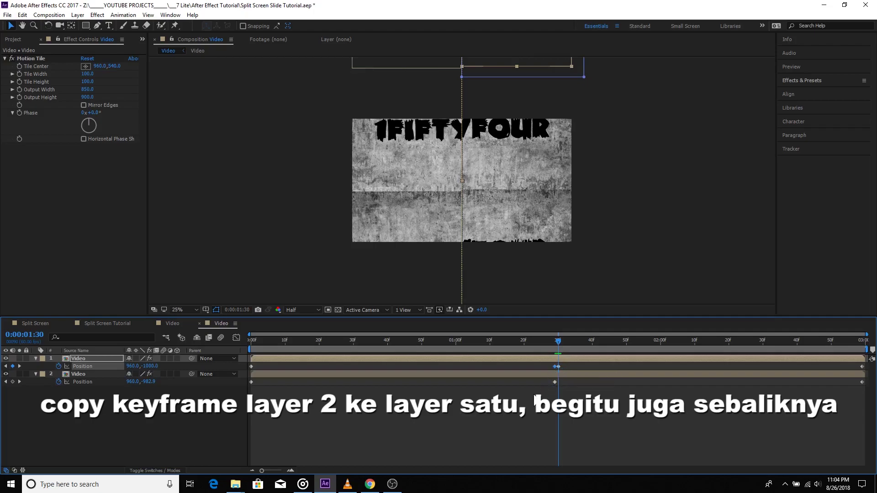
click(563, 374)
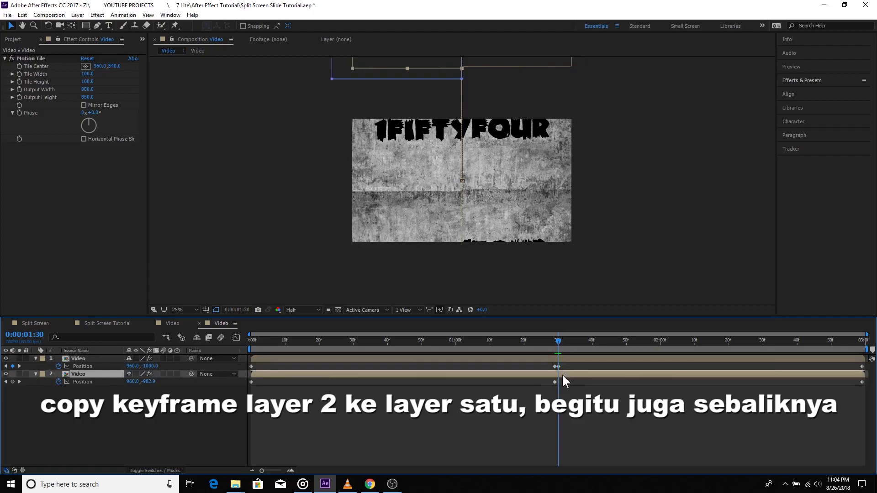
key(ctrl+v)
Apply Easy Ease to all Position keyframes of both Video layers
drag(557, 342, 226, 348)
click(792, 68)
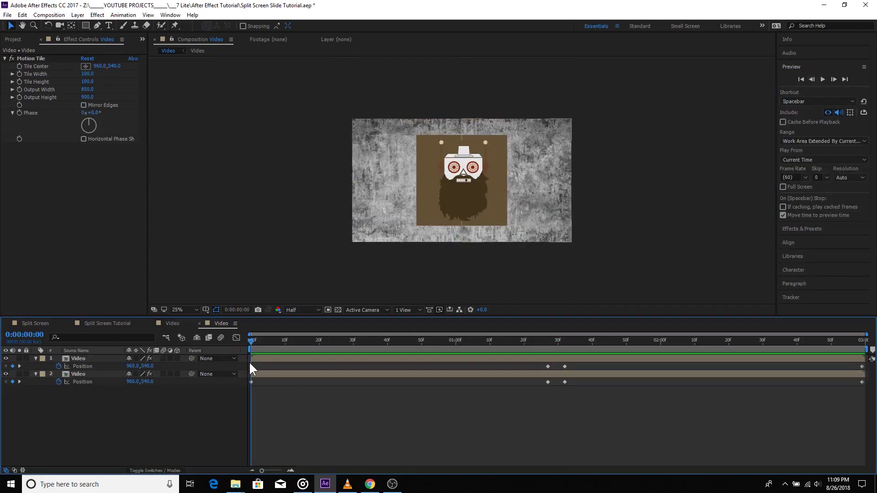
mouse_move(251, 366)
mouse_down()
mouse_move(259, 382)
mouse_move(248, 368)
mouse_up()
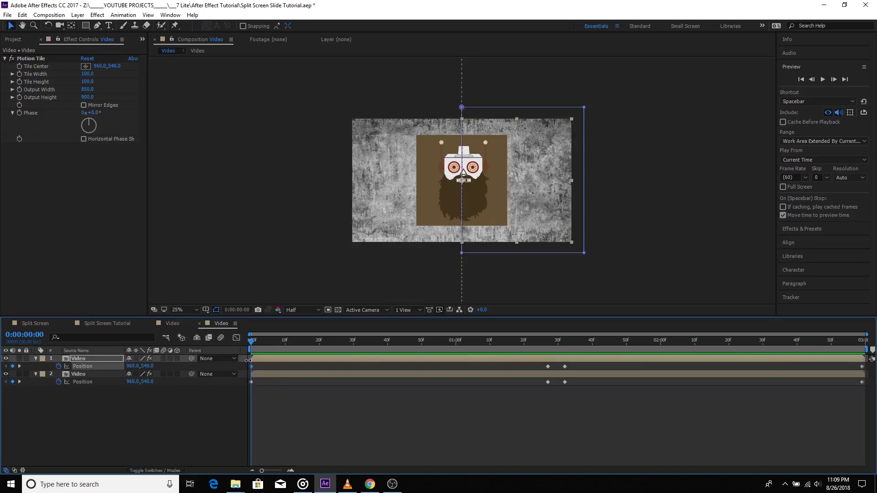
click(257, 389)
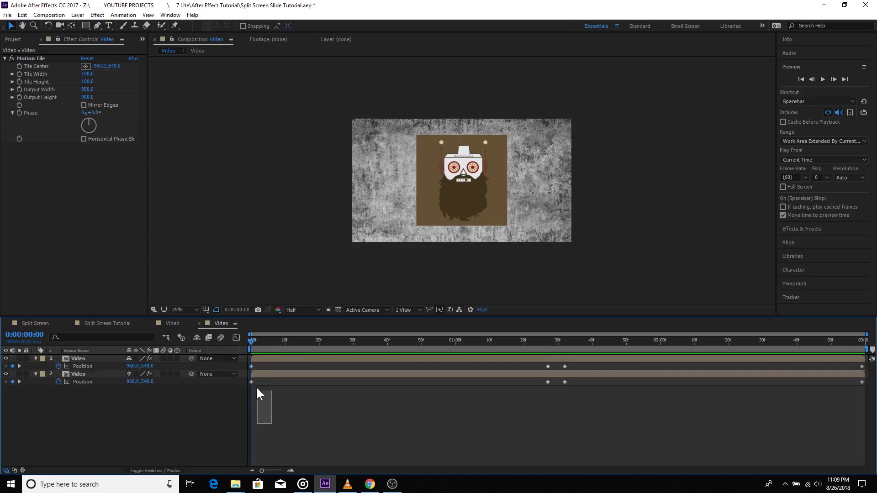
drag(248, 384, 868, 365)
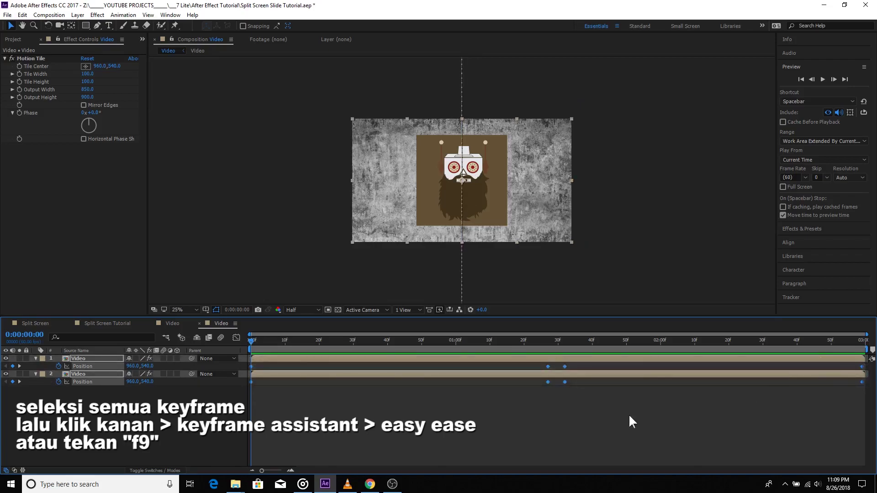
right_click(564, 381)
mouse_move(591, 374)
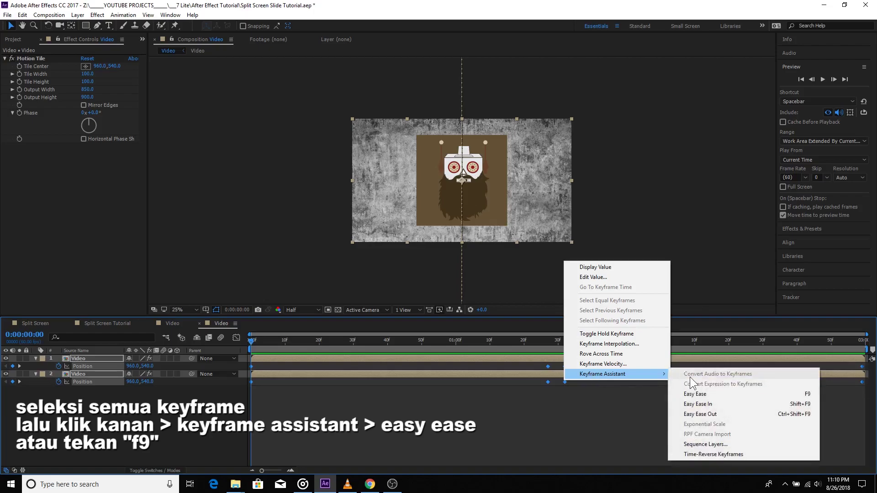
click(692, 393)
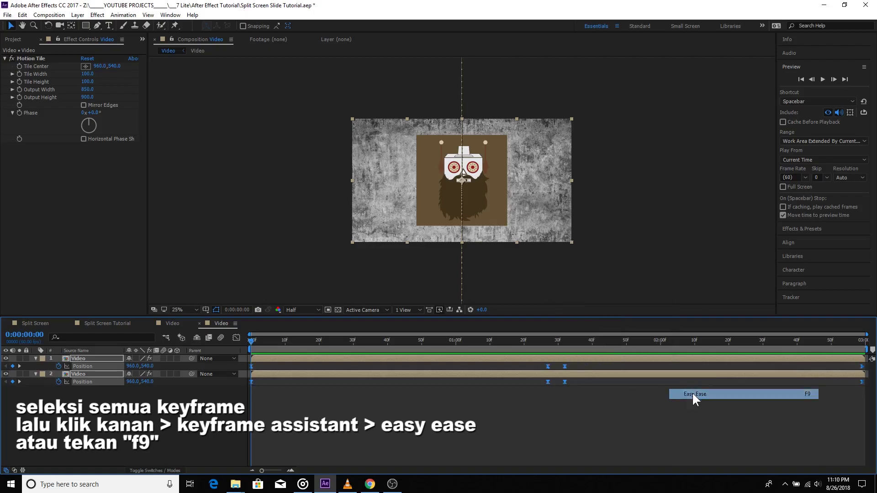
Play a preview of the eased slide animation from the start of the composition
click(822, 81)
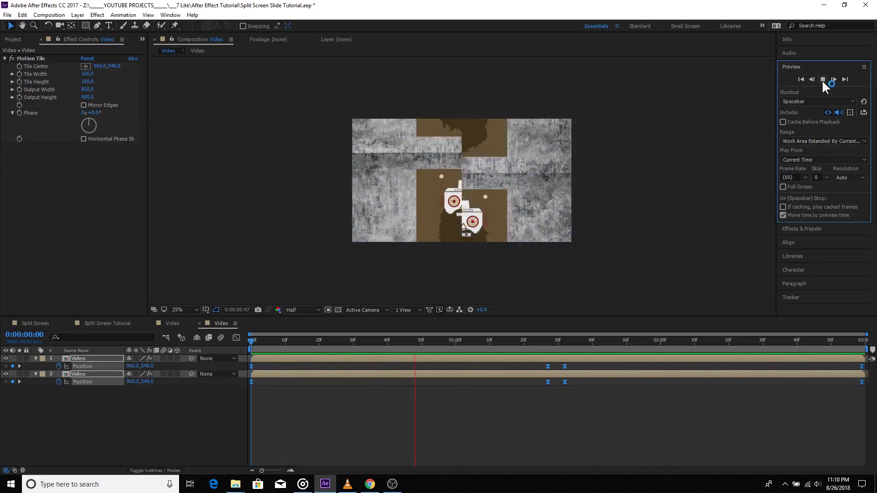
click(822, 80)
key(j)
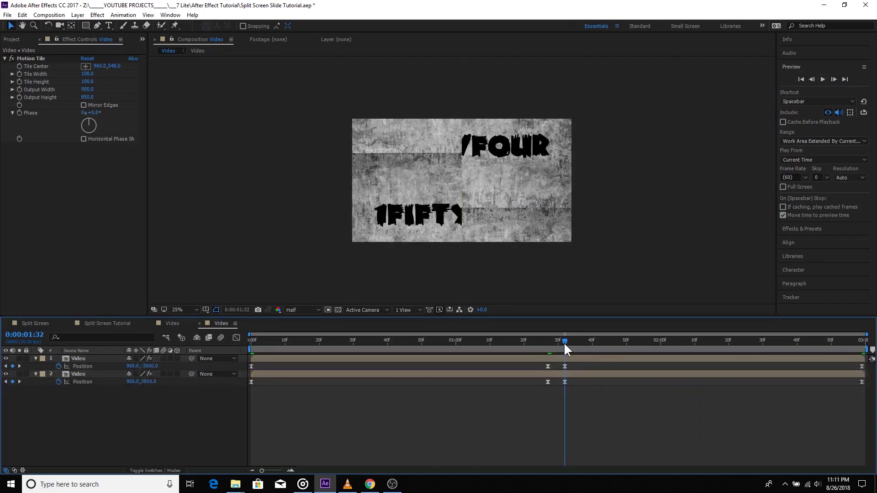
Separate the Position dimensions into X and Y on both Video layers
drag(165, 417, 79, 368)
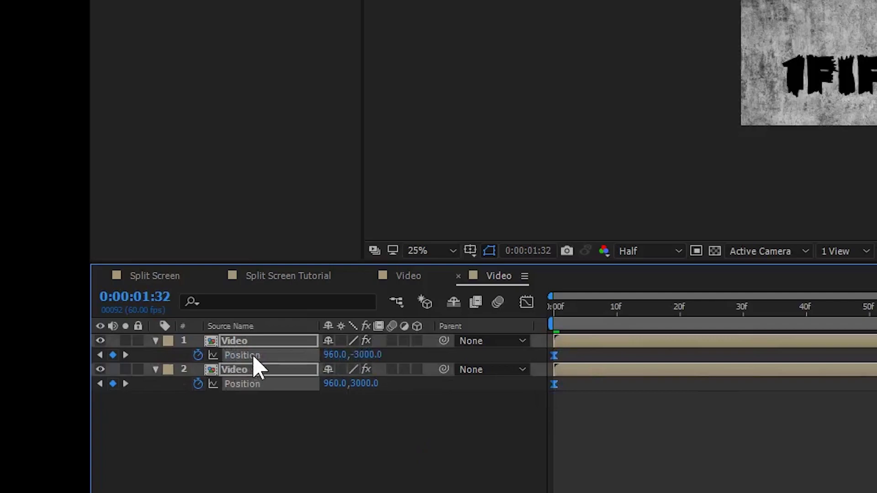
right_click(258, 368)
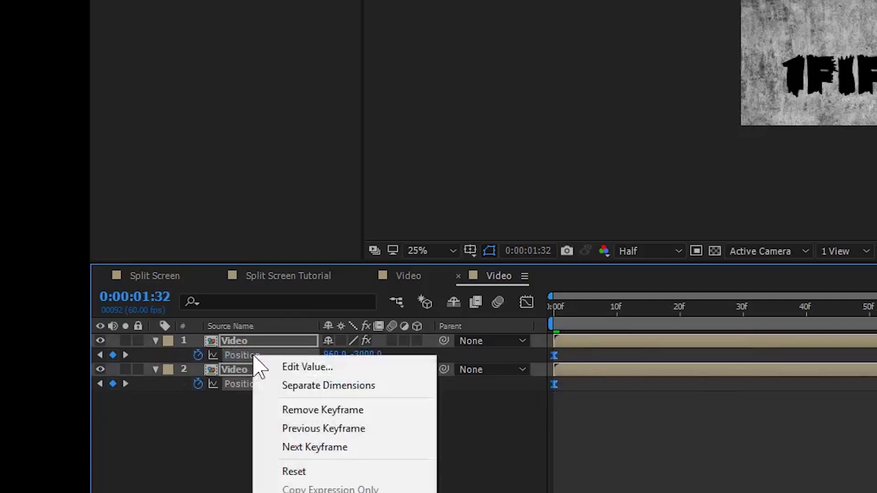
click(290, 386)
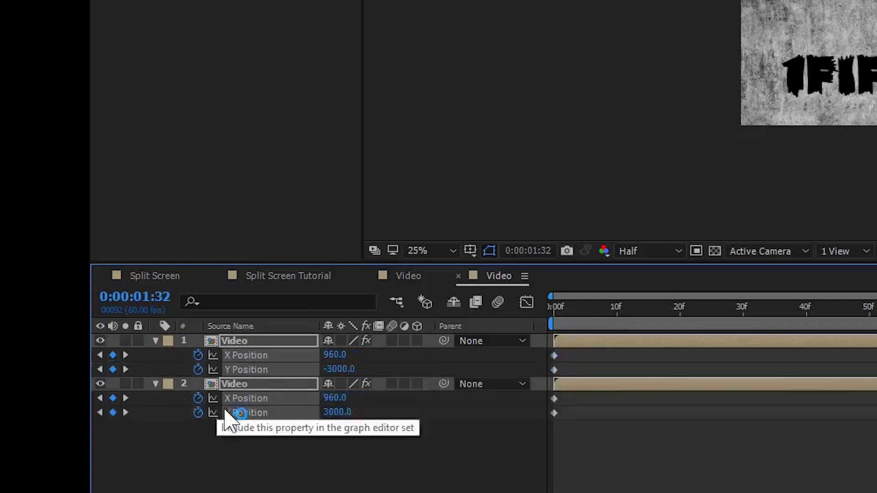
click(199, 355)
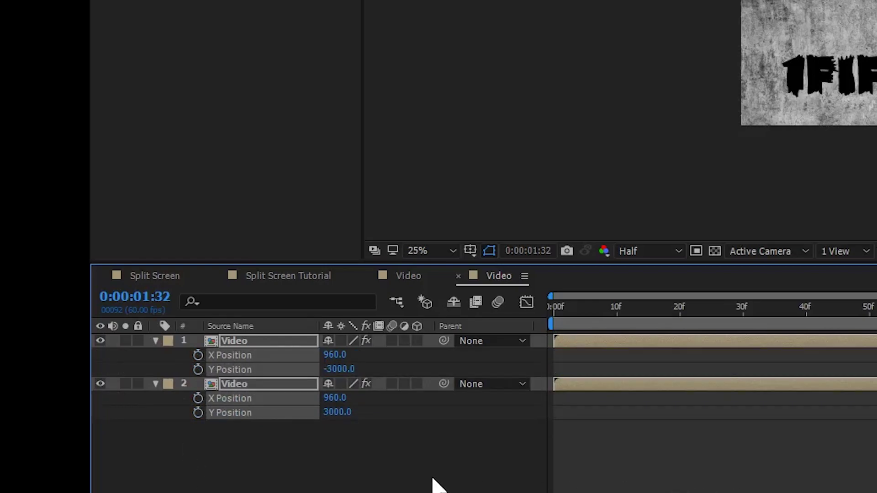
key(ctrl+z)
click(220, 480)
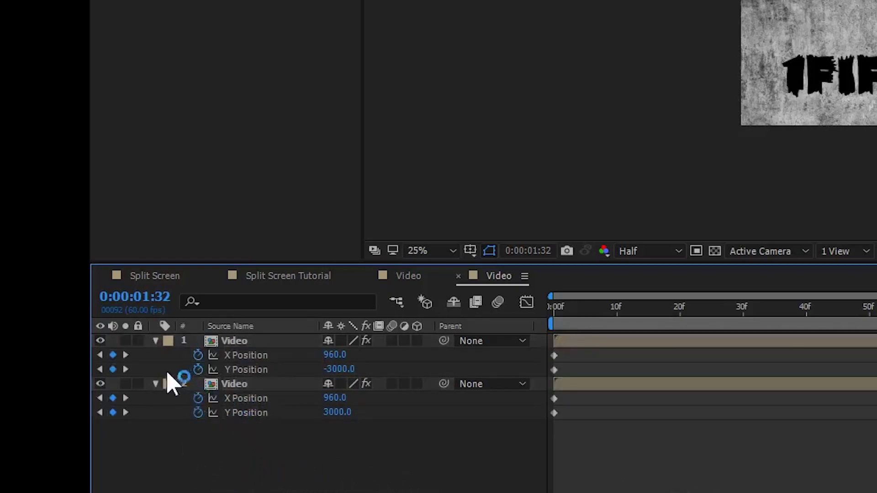
Remove all X Position keyframes from both Video layers, leaving only Y Position animated
click(112, 355)
click(112, 398)
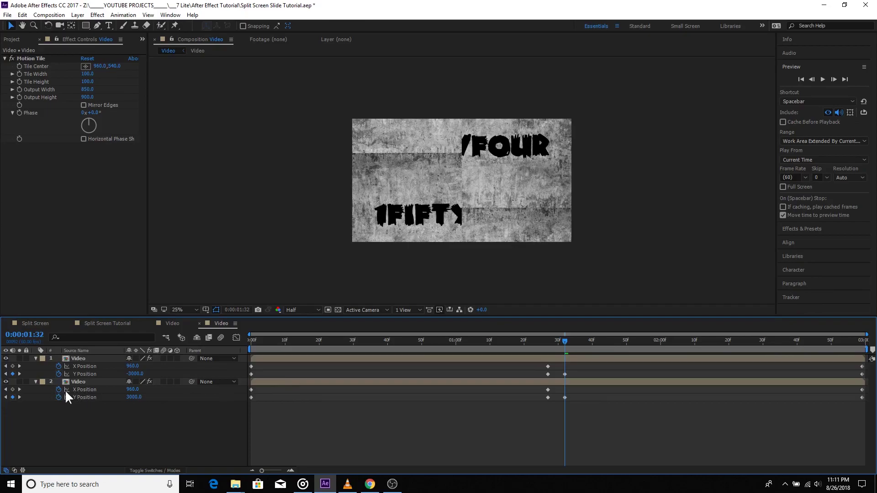
click(59, 389)
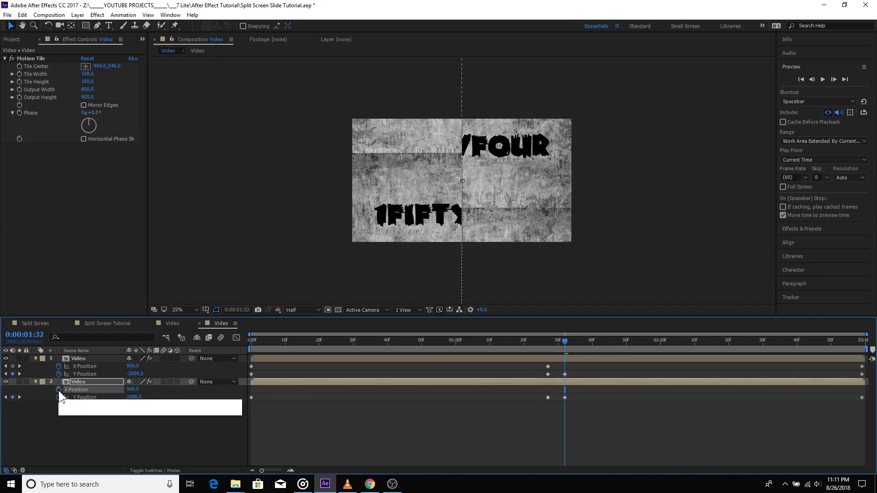
click(58, 366)
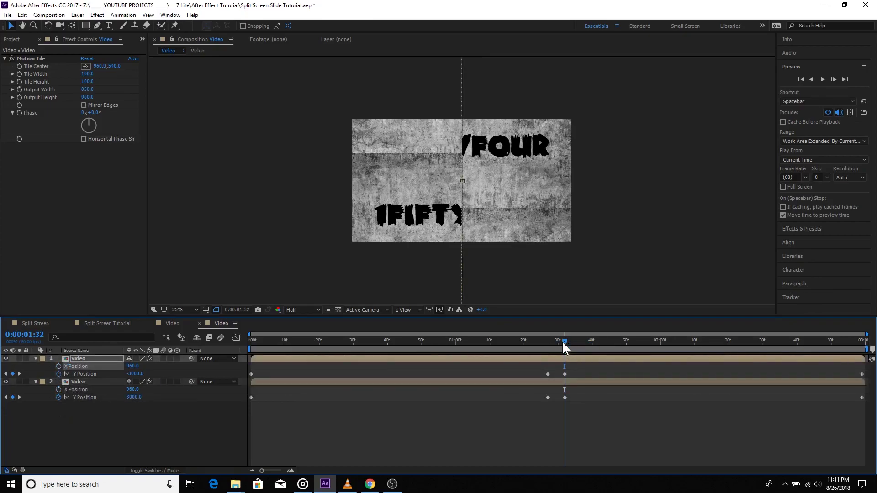
Preview the split slide animation from the start and examine the frame at 0:00:01:24
key(space)
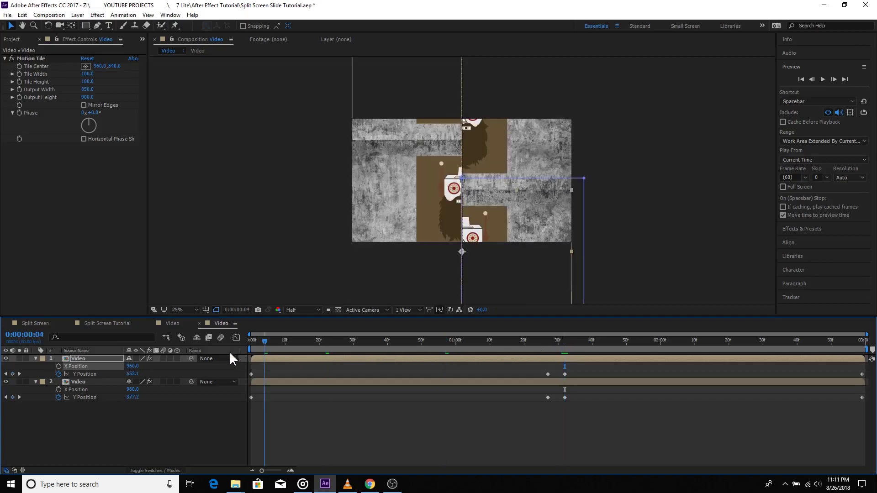
click(823, 80)
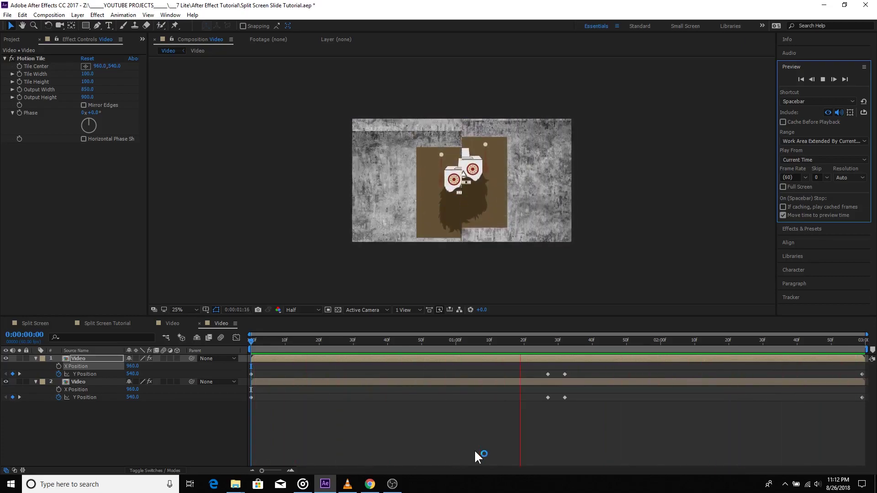
click(475, 430)
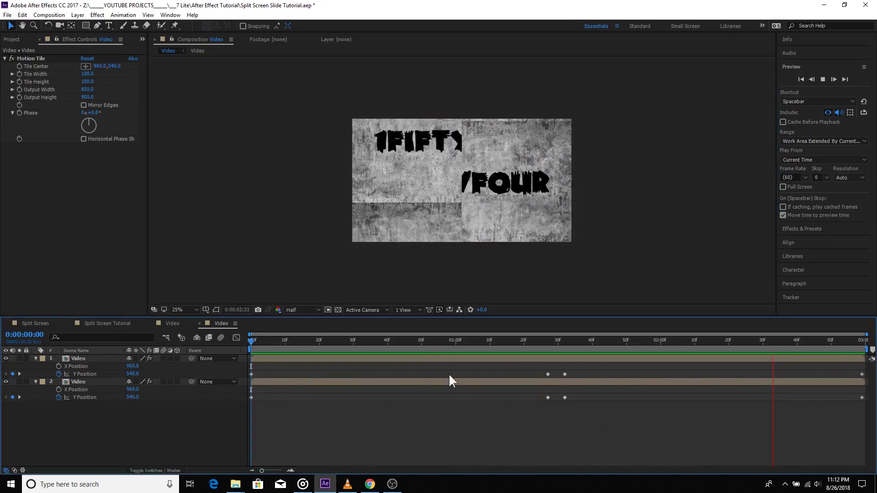
click(537, 347)
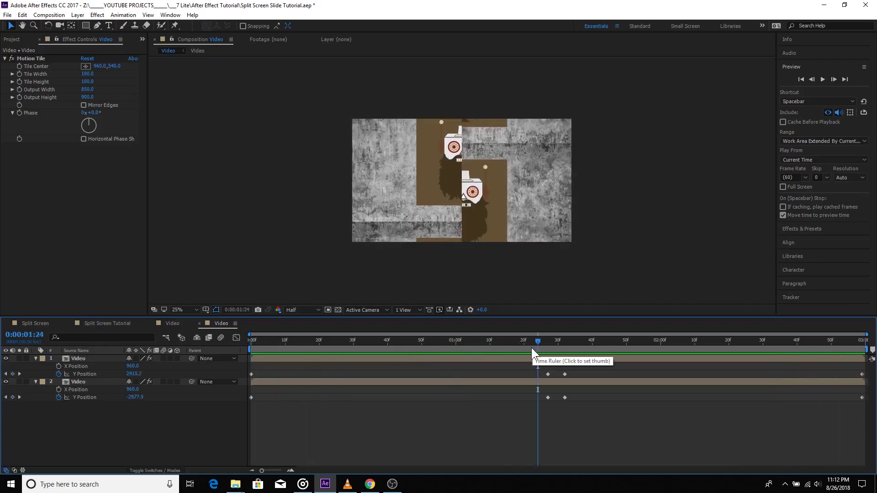
Move the middle Y Position keyframes on both Video layers so the second pair sits at 0:00:01:30 and the first pair one frame earlier
drag(537, 341, 559, 343)
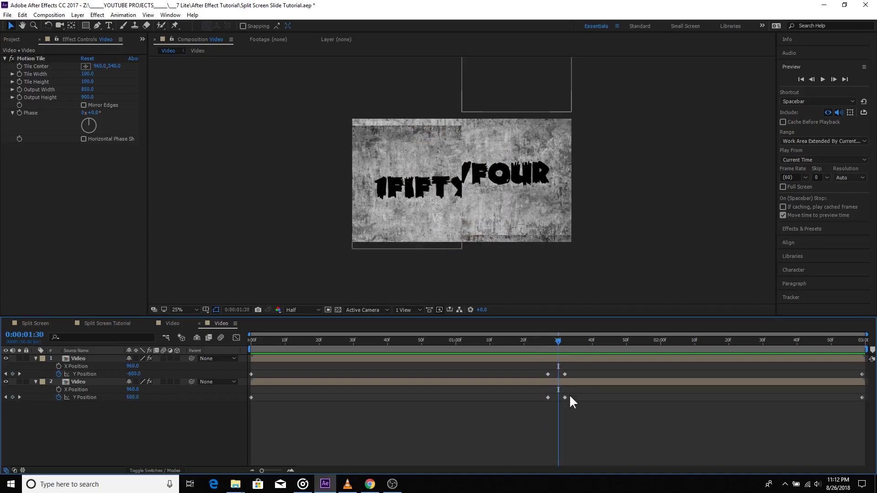
click(555, 340)
drag(587, 421, 558, 375)
drag(552, 420, 555, 375)
Preview the split slide animation from the start of the composition, stopping at 0:00:01:00
drag(558, 344, 534, 340)
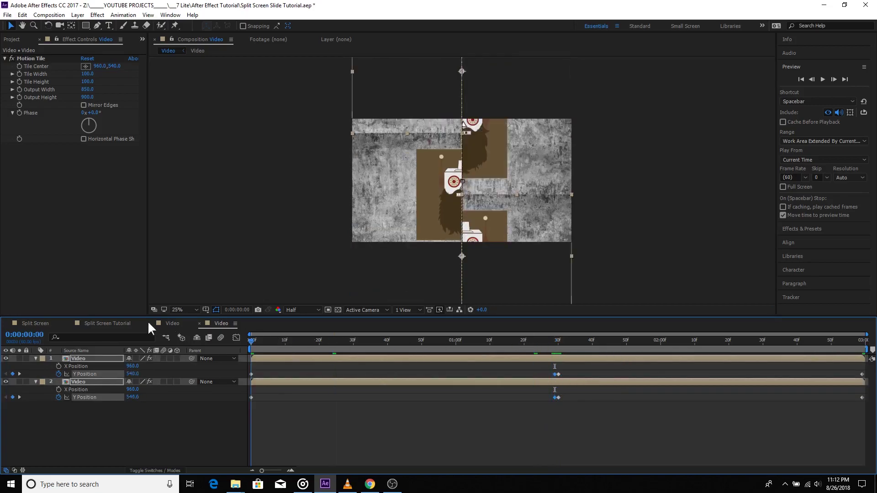
click(342, 428)
key(space)
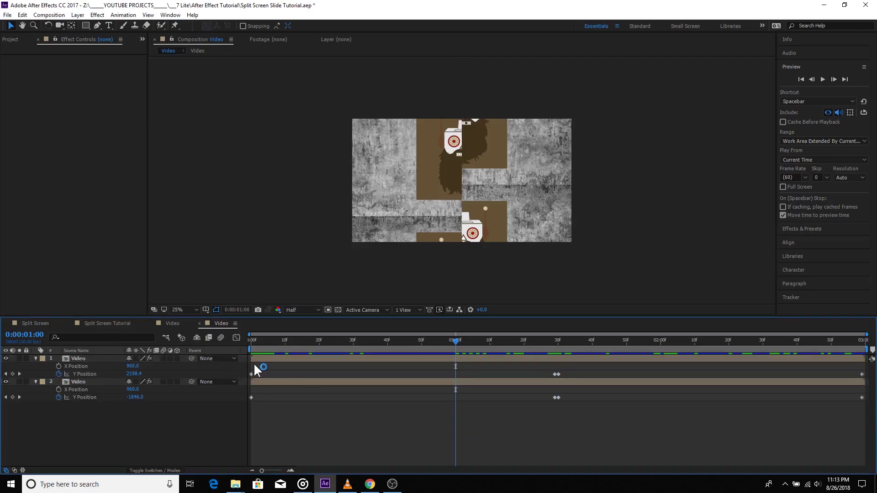
Try easing all Y Position keyframes on both Video layers and reshaping the first curve segment of layer 1 in the Graph Editor
drag(251, 364, 871, 416)
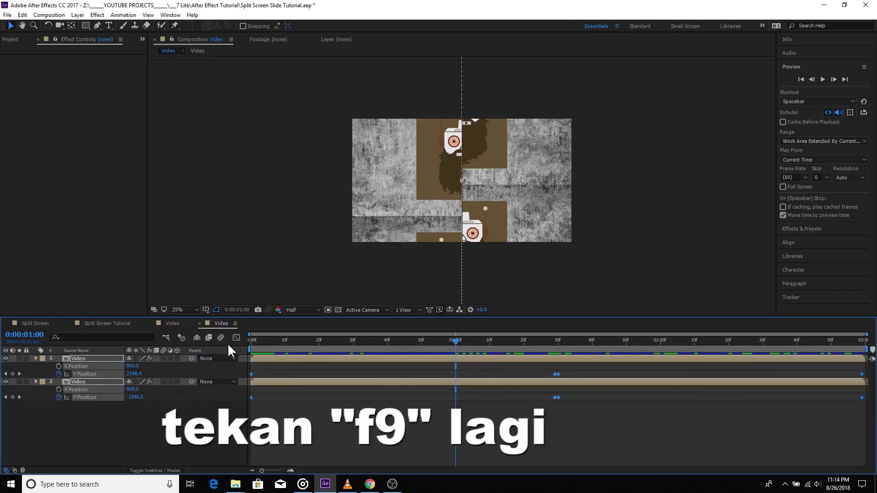
key(F9)
click(295, 426)
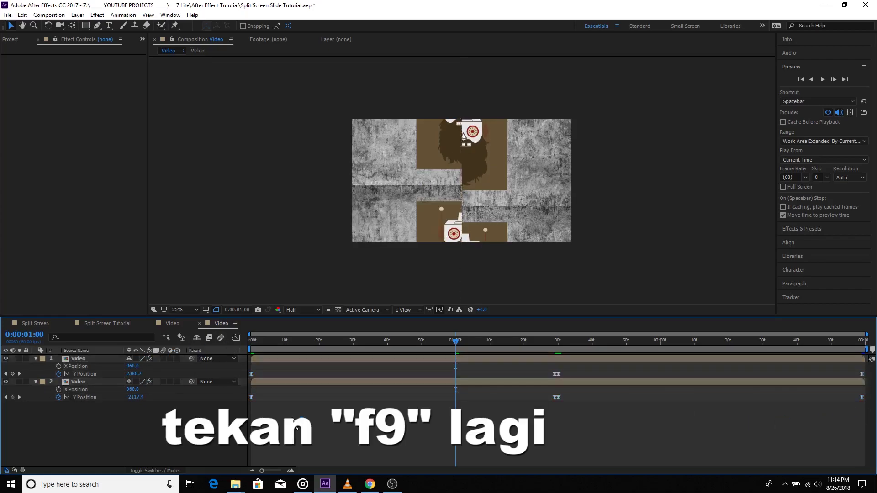
click(251, 374)
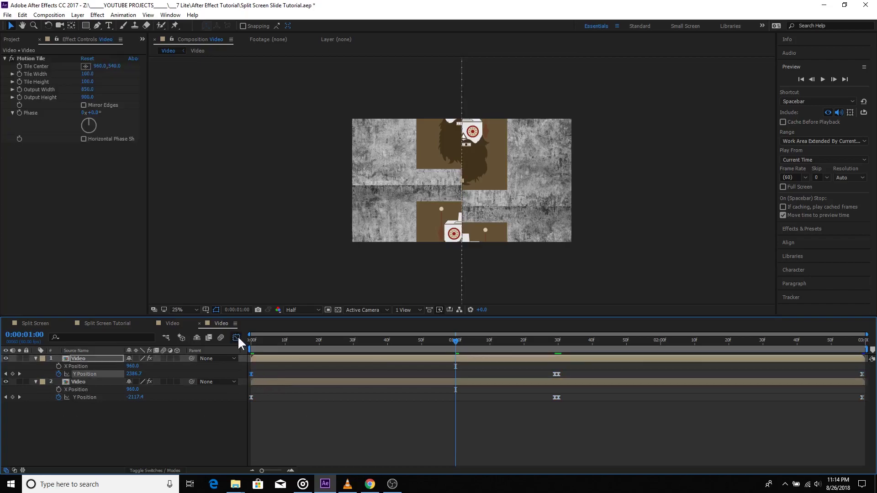
click(236, 337)
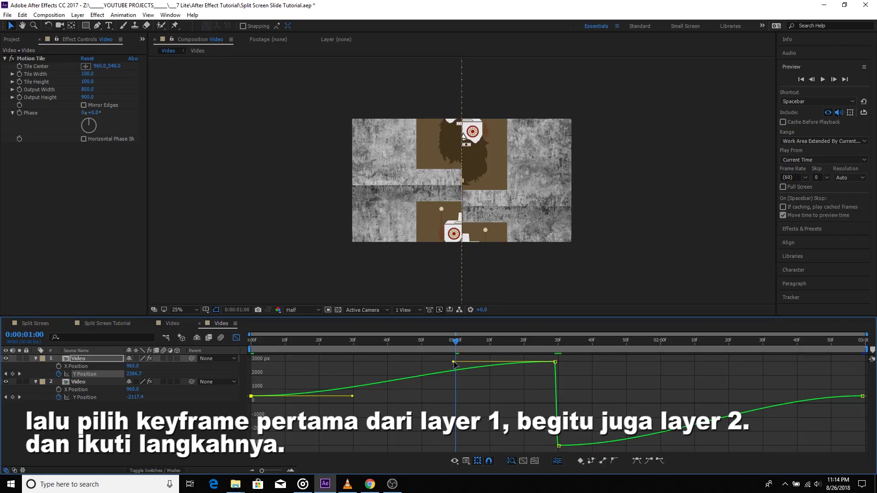
drag(456, 367, 553, 367)
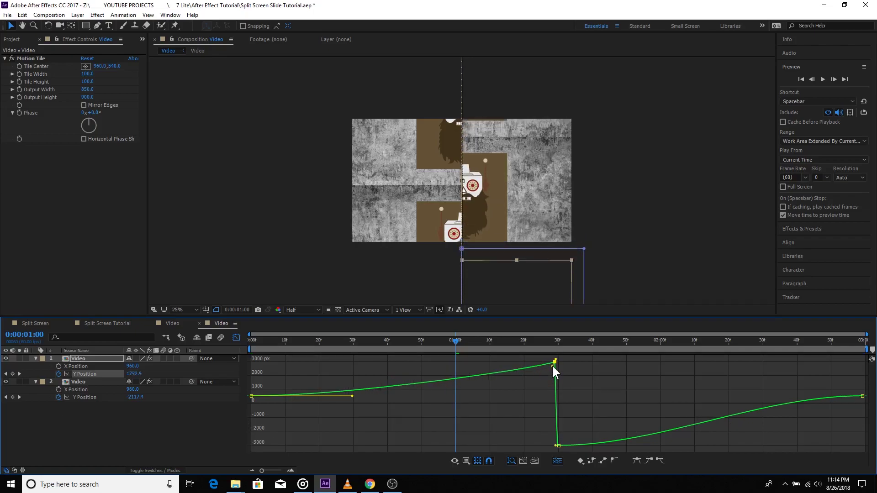
drag(353, 400, 553, 399)
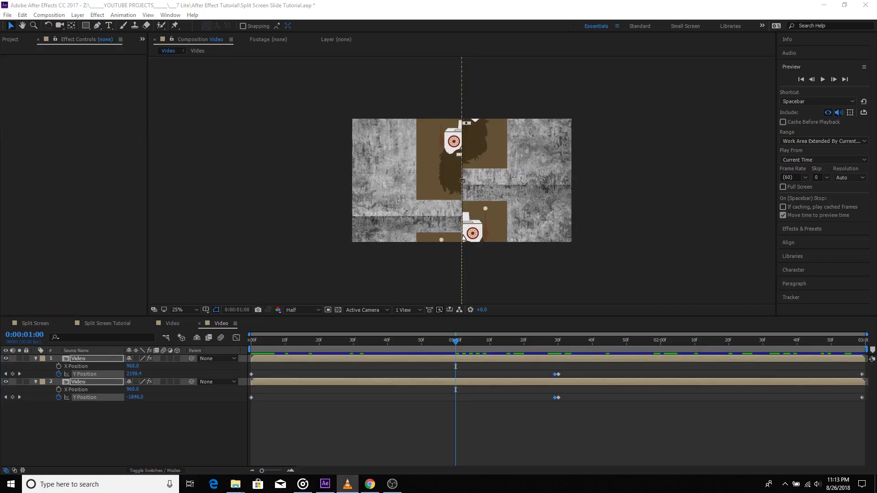
Apply Easy Ease to all Y Position keyframes on both Video layers
click(345, 433)
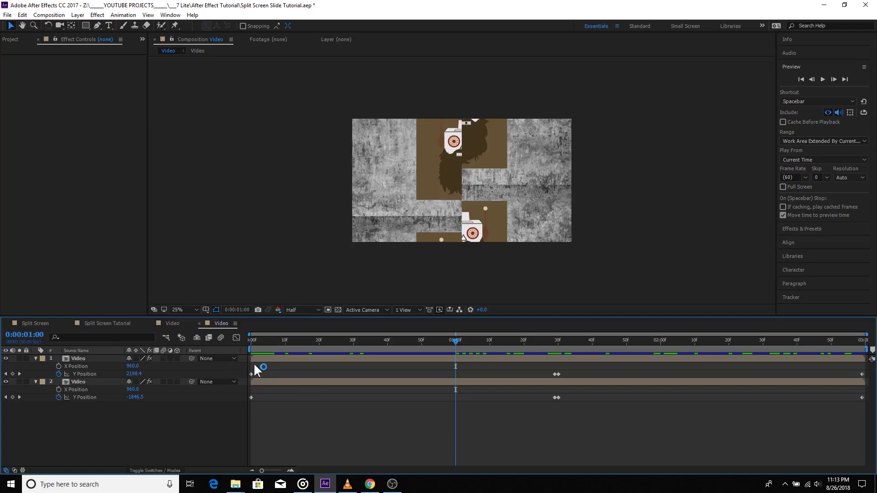
drag(250, 364, 866, 412)
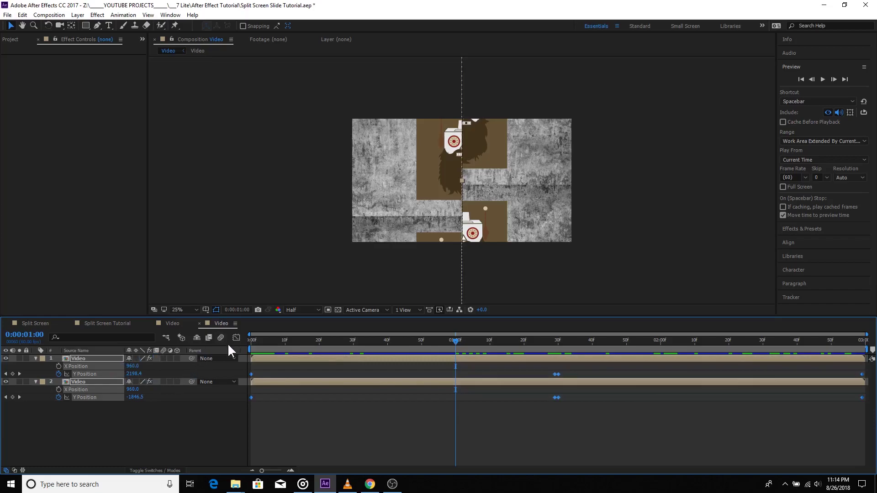
key(F9)
click(293, 417)
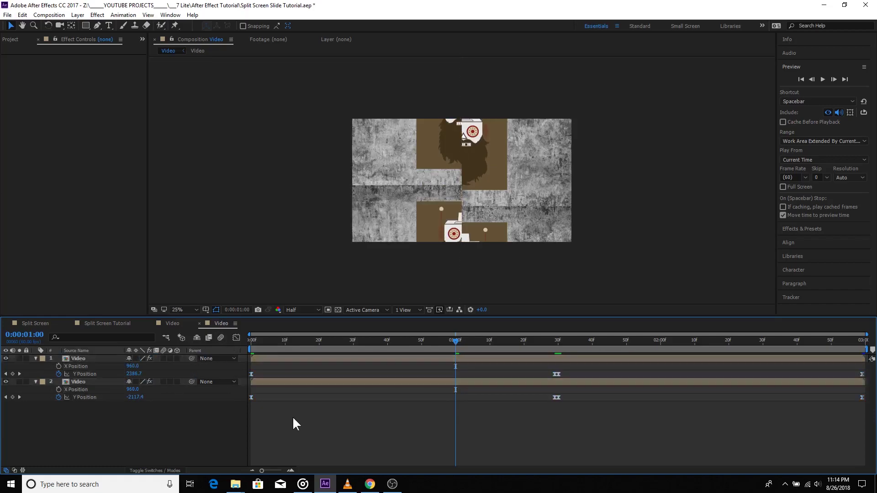
Reshape layer 1's first Y Position segment to accelerate, stretching the first keyframe's handle to the segment's end and shortening the incoming handle at the peak
click(251, 373)
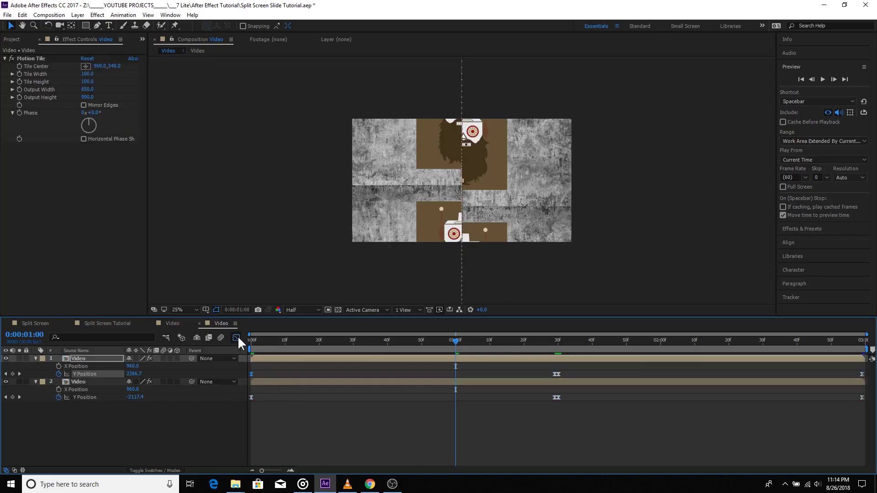
click(236, 338)
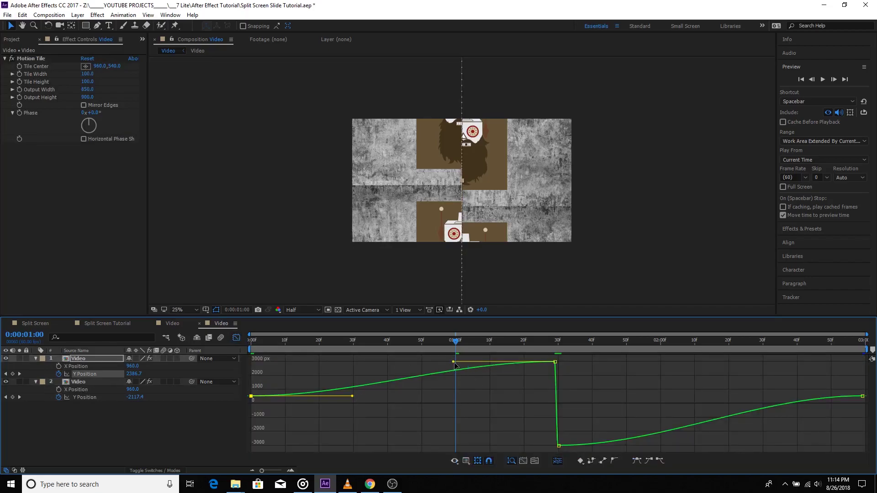
drag(454, 362, 552, 365)
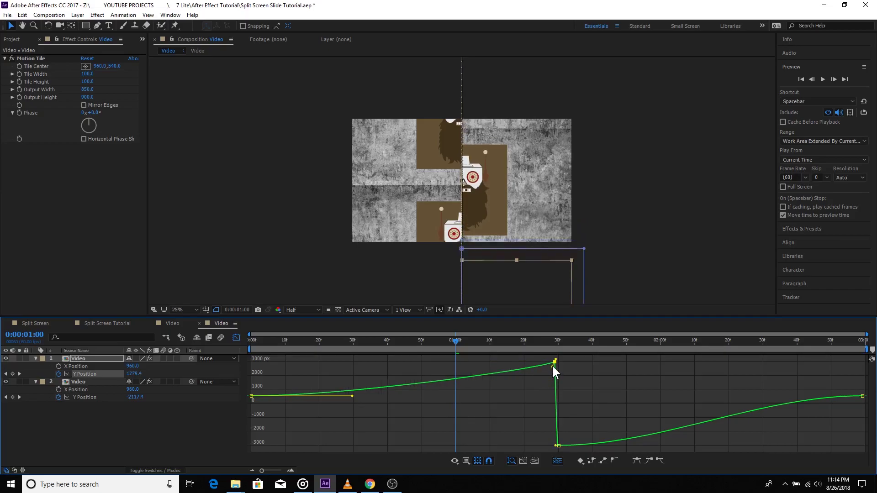
drag(352, 397, 557, 395)
drag(558, 394, 558, 402)
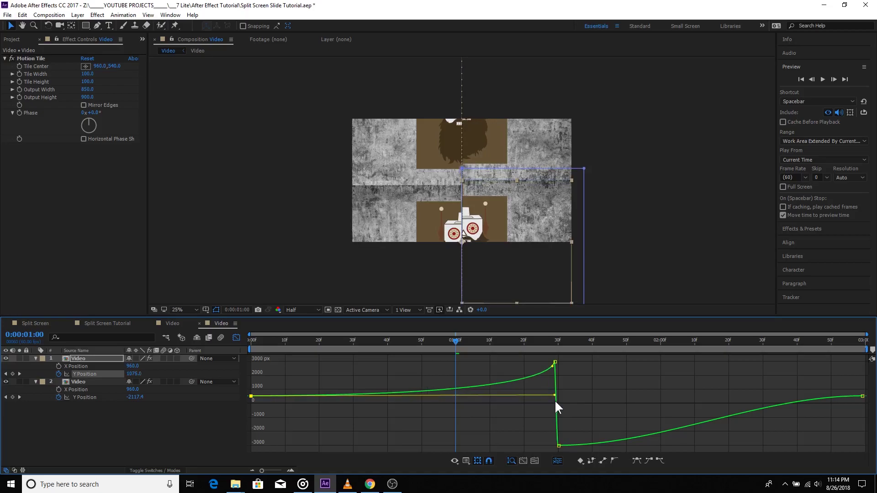
drag(554, 401, 555, 401)
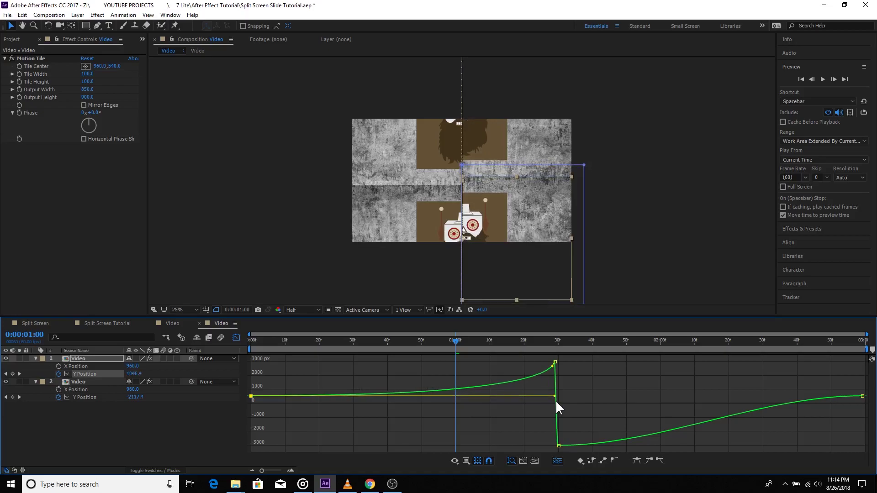
Reshape layer 1's last Y Position segment to decelerate, shortening the outgoing handle at 0:00:01:30 and stretching the final keyframe's handle back to that time
click(558, 445)
mouse_move(658, 445)
mouse_down()
mouse_move(606, 437)
mouse_move(560, 444)
mouse_up()
drag(759, 398, 547, 397)
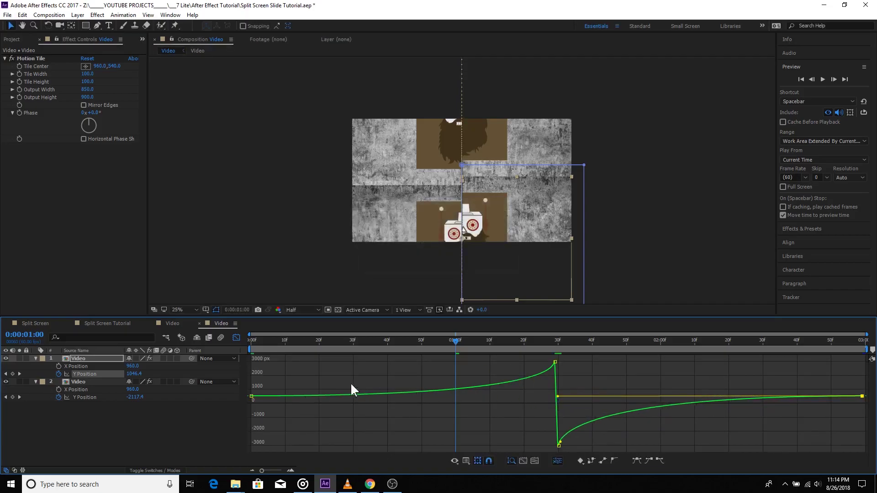
click(236, 337)
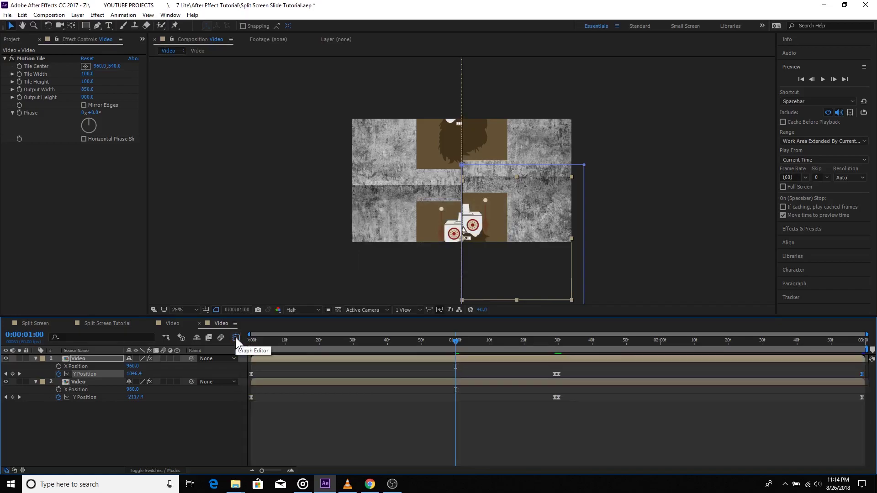
Reshape layer 2's first Y Position segment to accelerate downward, stretching the first keyframe's handle to the segment's end and shortening the incoming handle at the low point
click(250, 398)
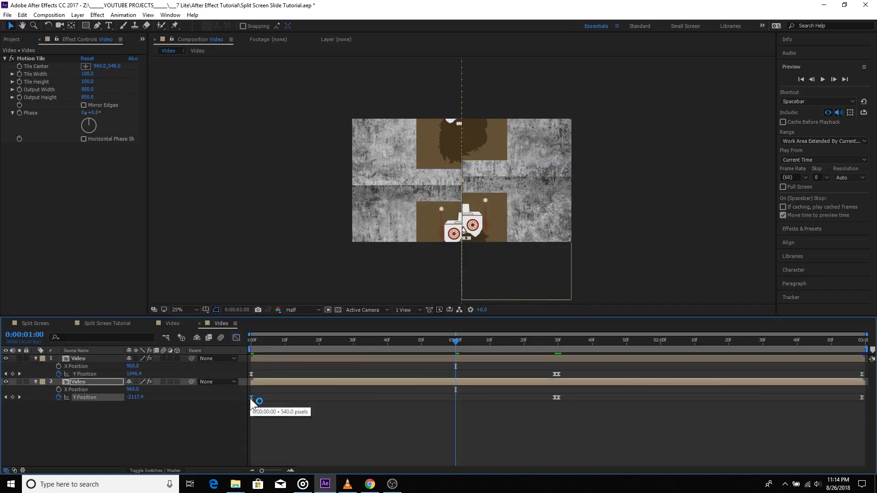
click(236, 338)
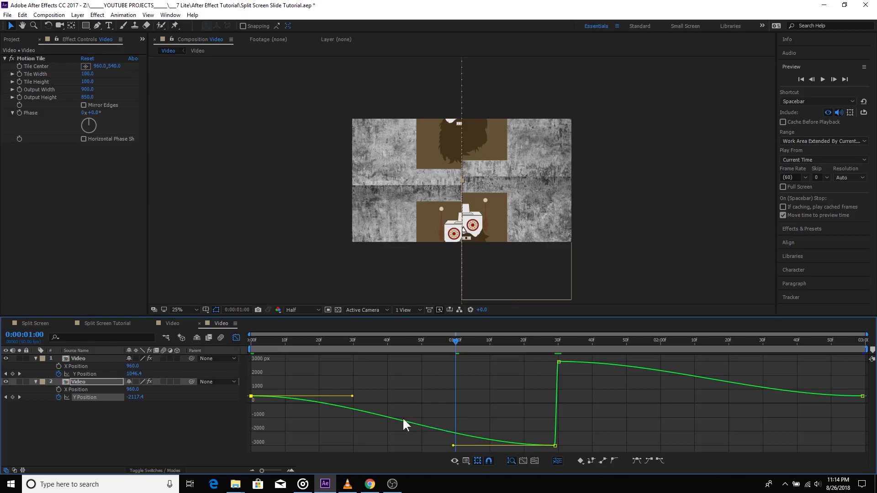
drag(452, 445, 550, 439)
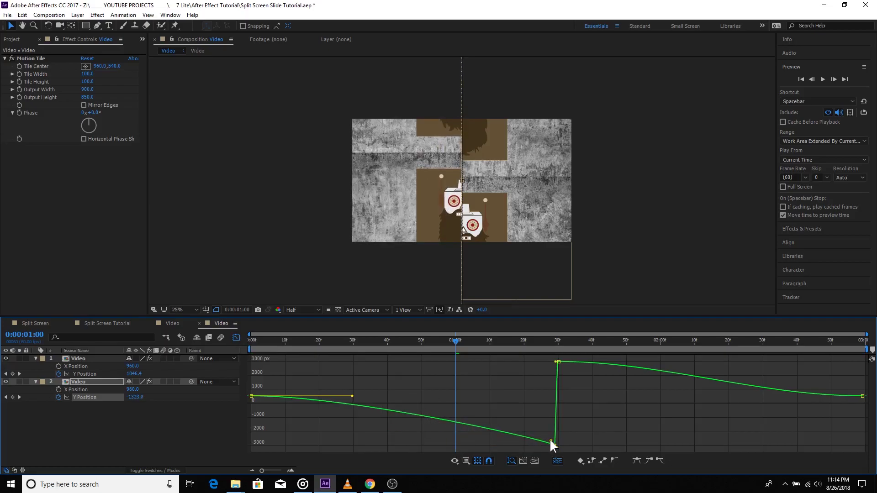
drag(352, 395, 559, 393)
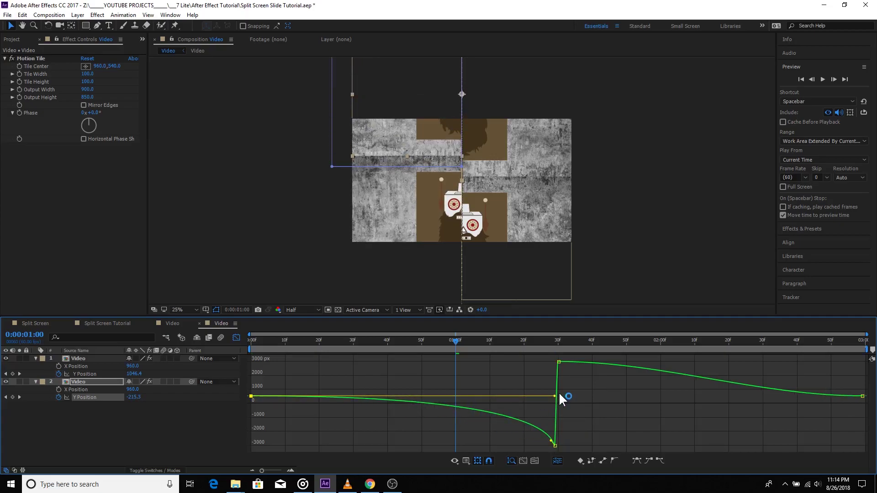
Reshape layer 2's last Y Position segment to decelerate, shortening the outgoing handle at 0:00:01:30 and stretching the final keyframe's handle back to that time
click(559, 362)
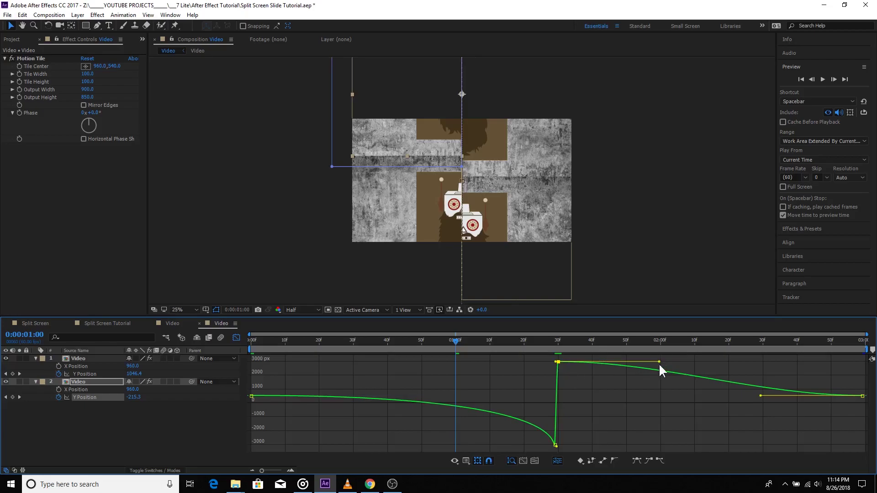
drag(660, 366, 699, 386)
drag(760, 398, 536, 400)
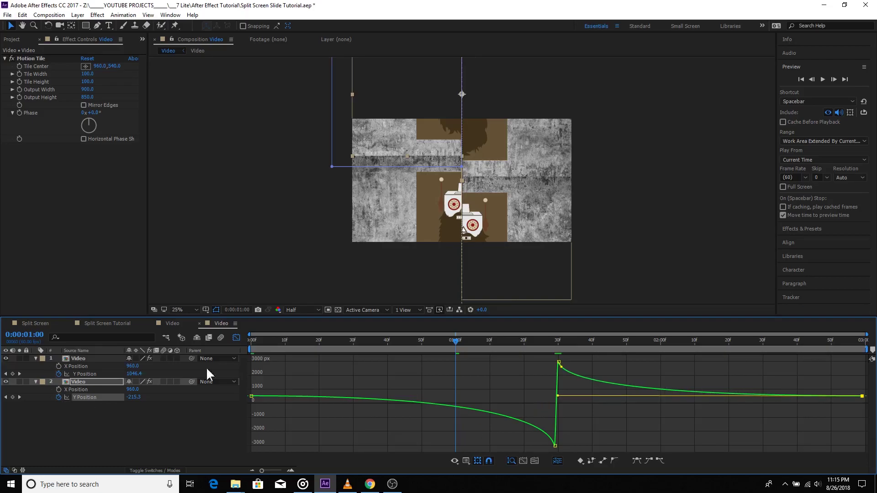
click(236, 338)
Preview the slide animation with the reshaped speed curves from the start, stopping at 0:00:01:20
drag(453, 346, 218, 349)
click(823, 79)
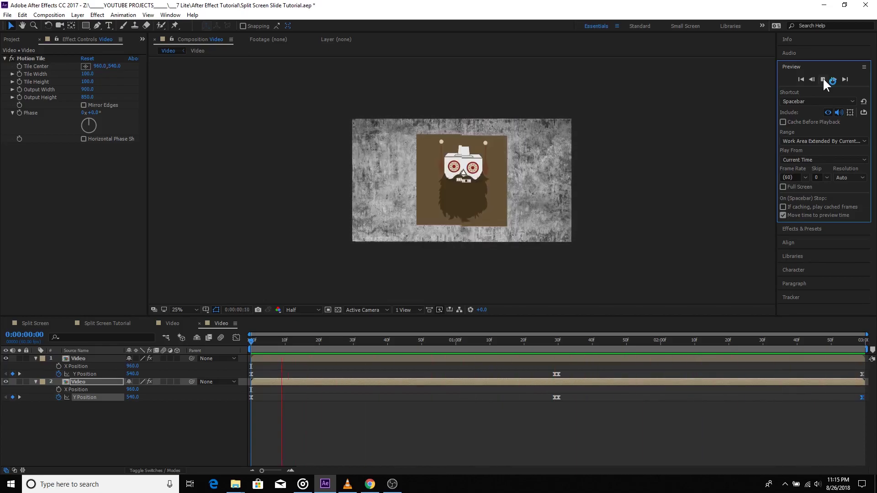
click(824, 79)
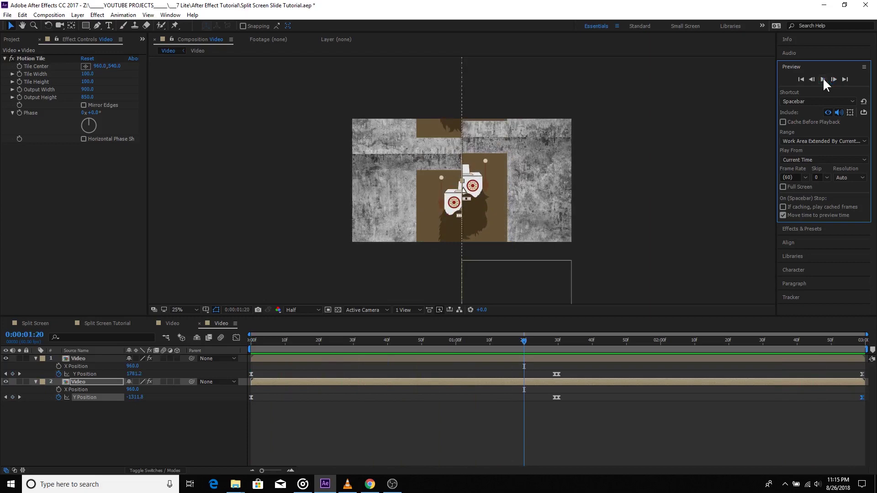